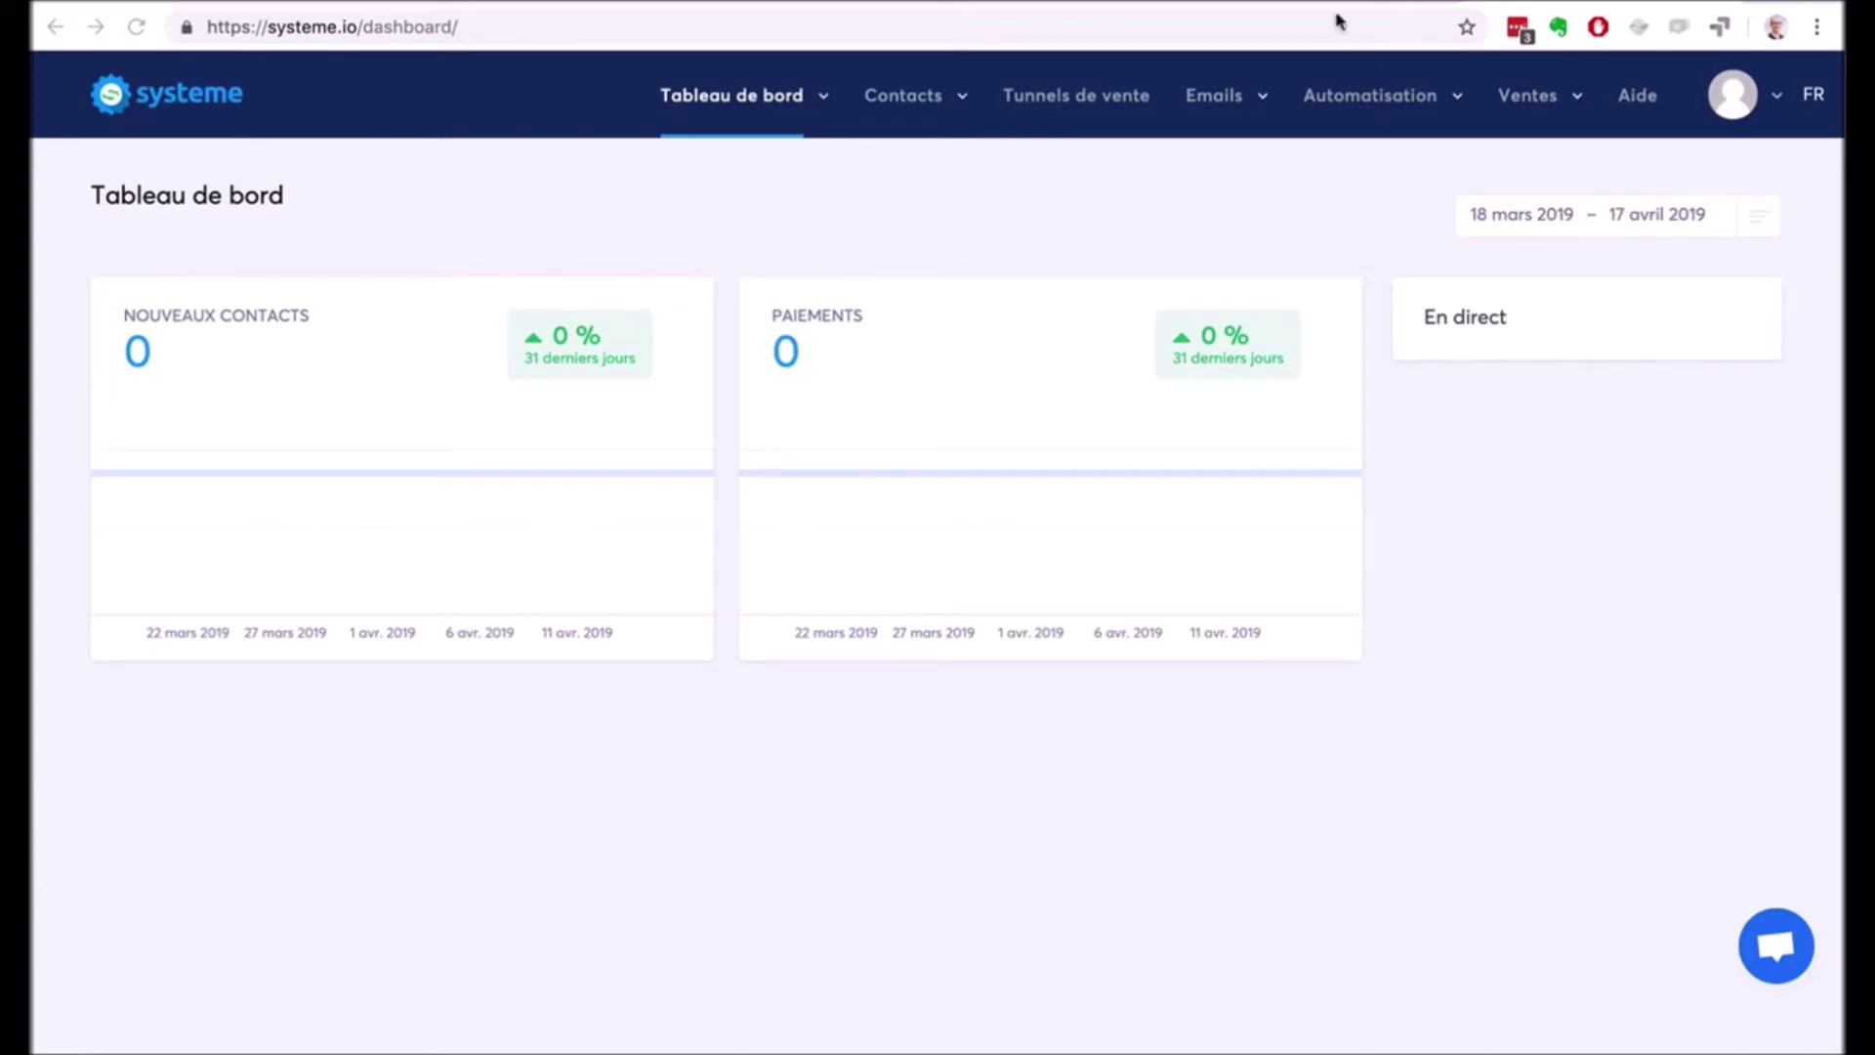
Search the Systeme.io help centre for "comment créer un form" and read the article "Comment créer une page de capture ou une popup".
{"action": "key", "text": "ctrl+Tab"}
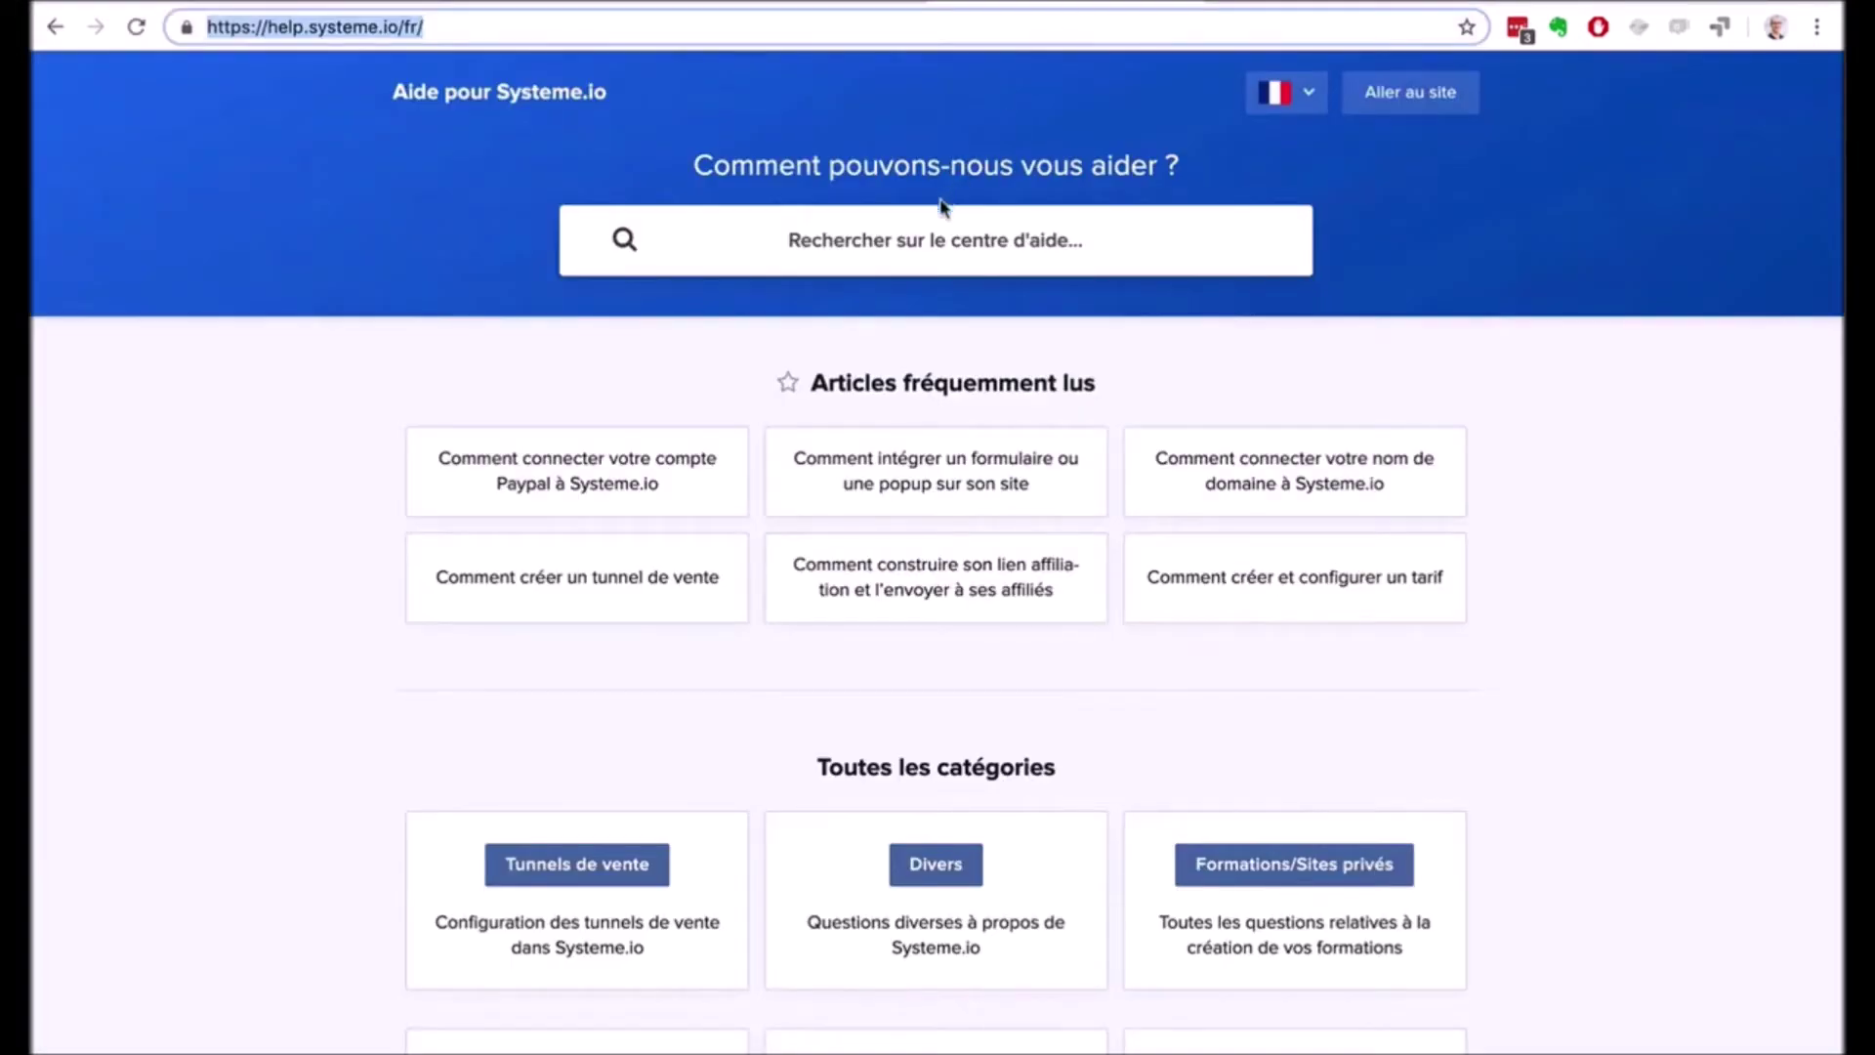
{"action": "left_click", "coordinate": [907, 237]}
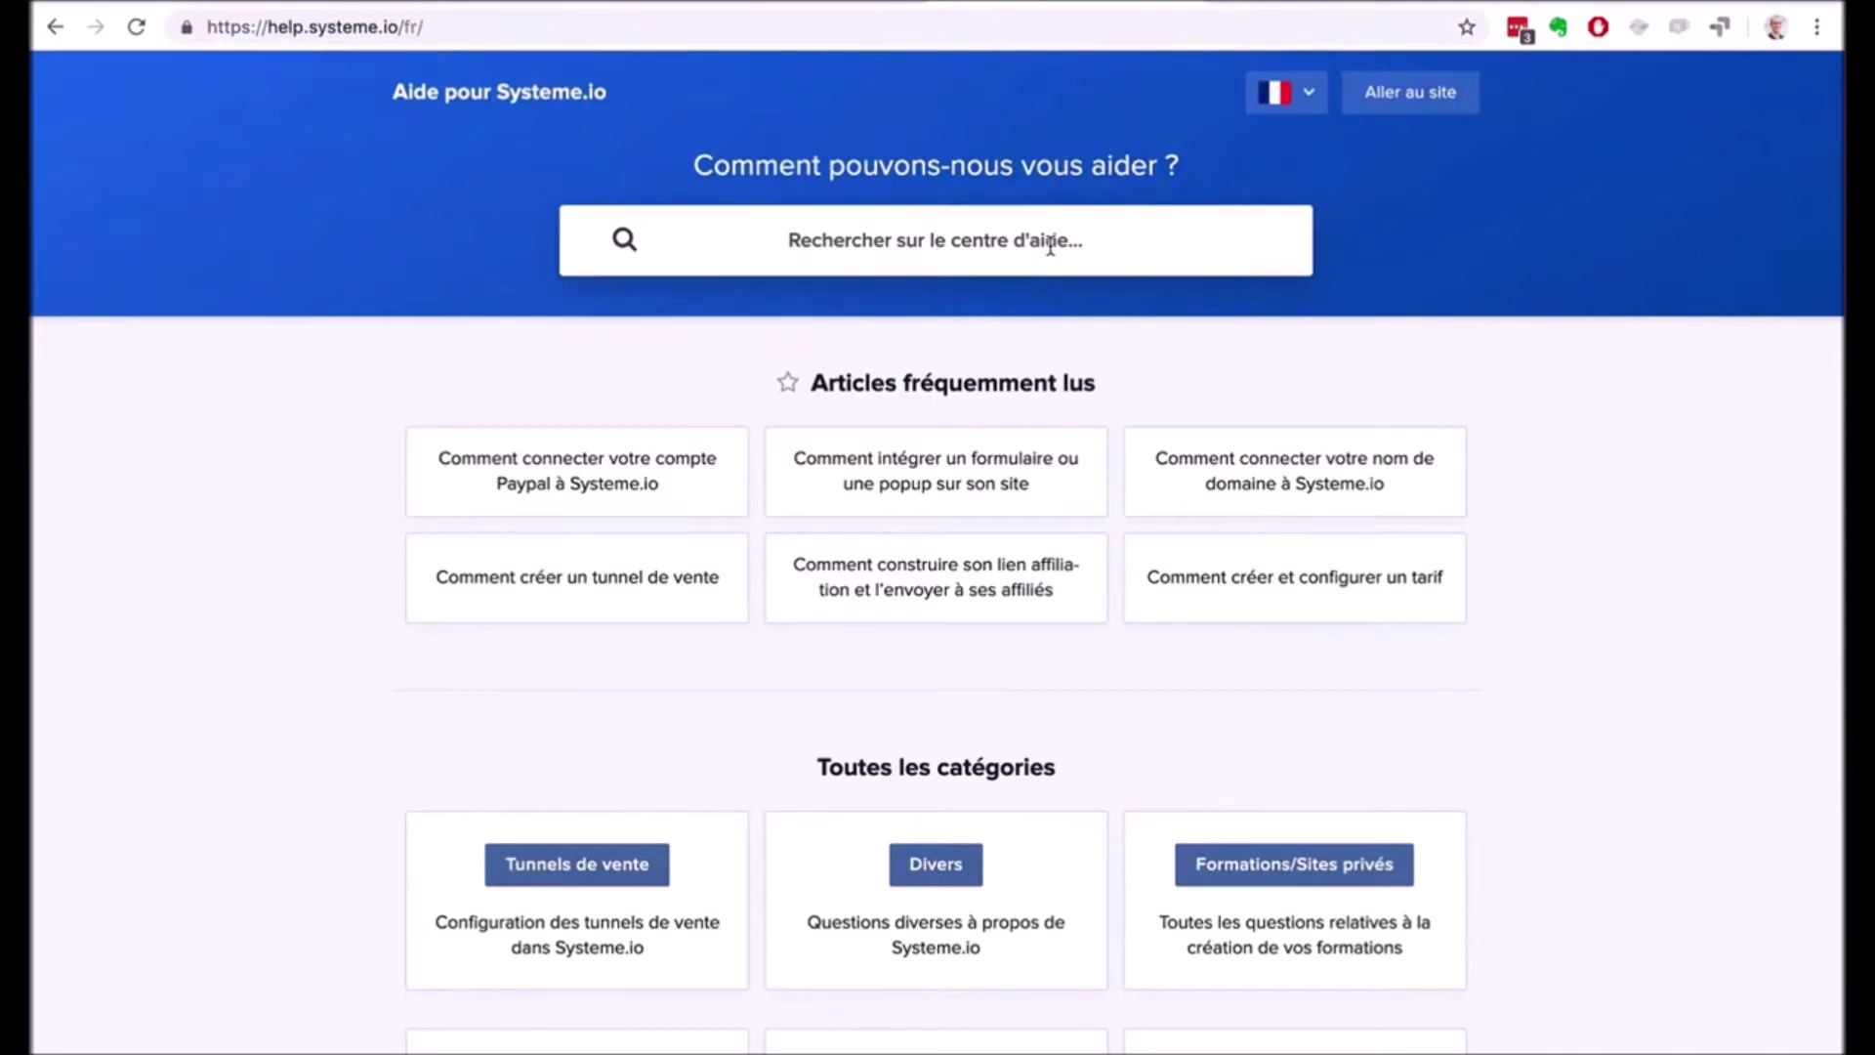
{"action": "type", "text": "comment "}
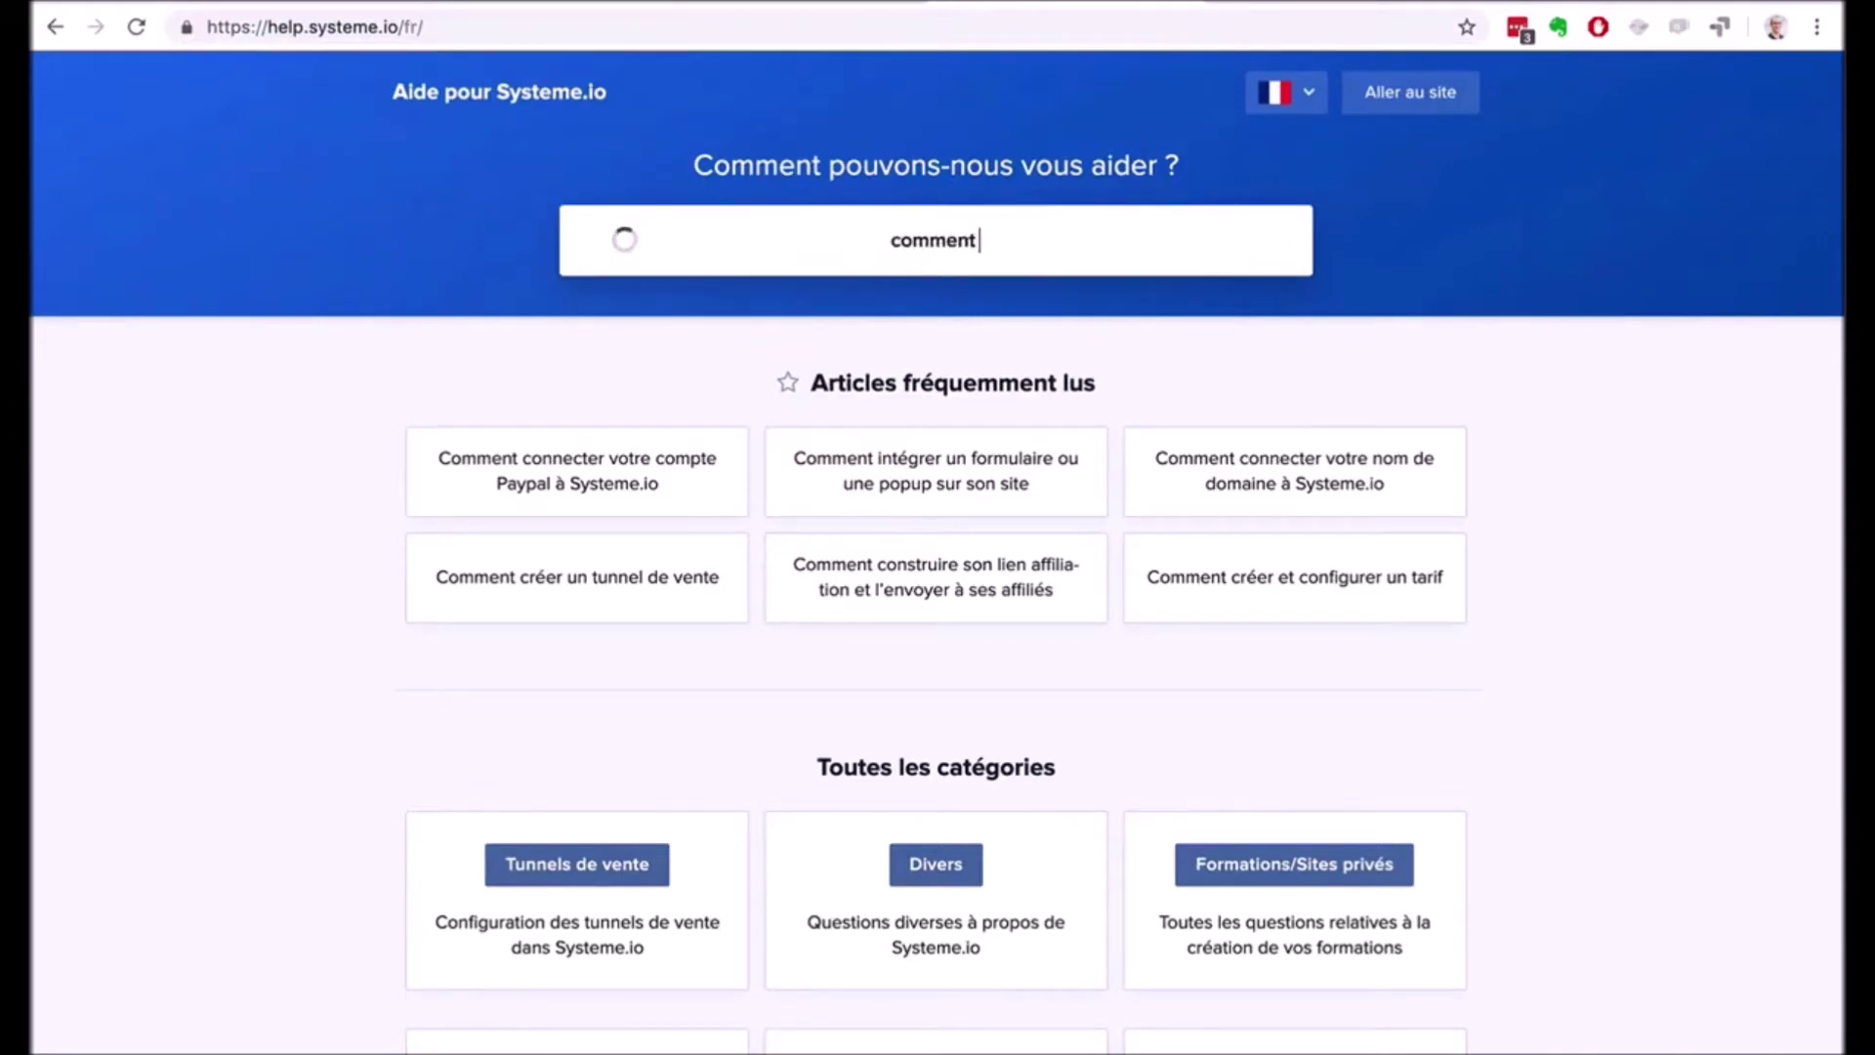
{"action": "type", "text": "créer un for"}
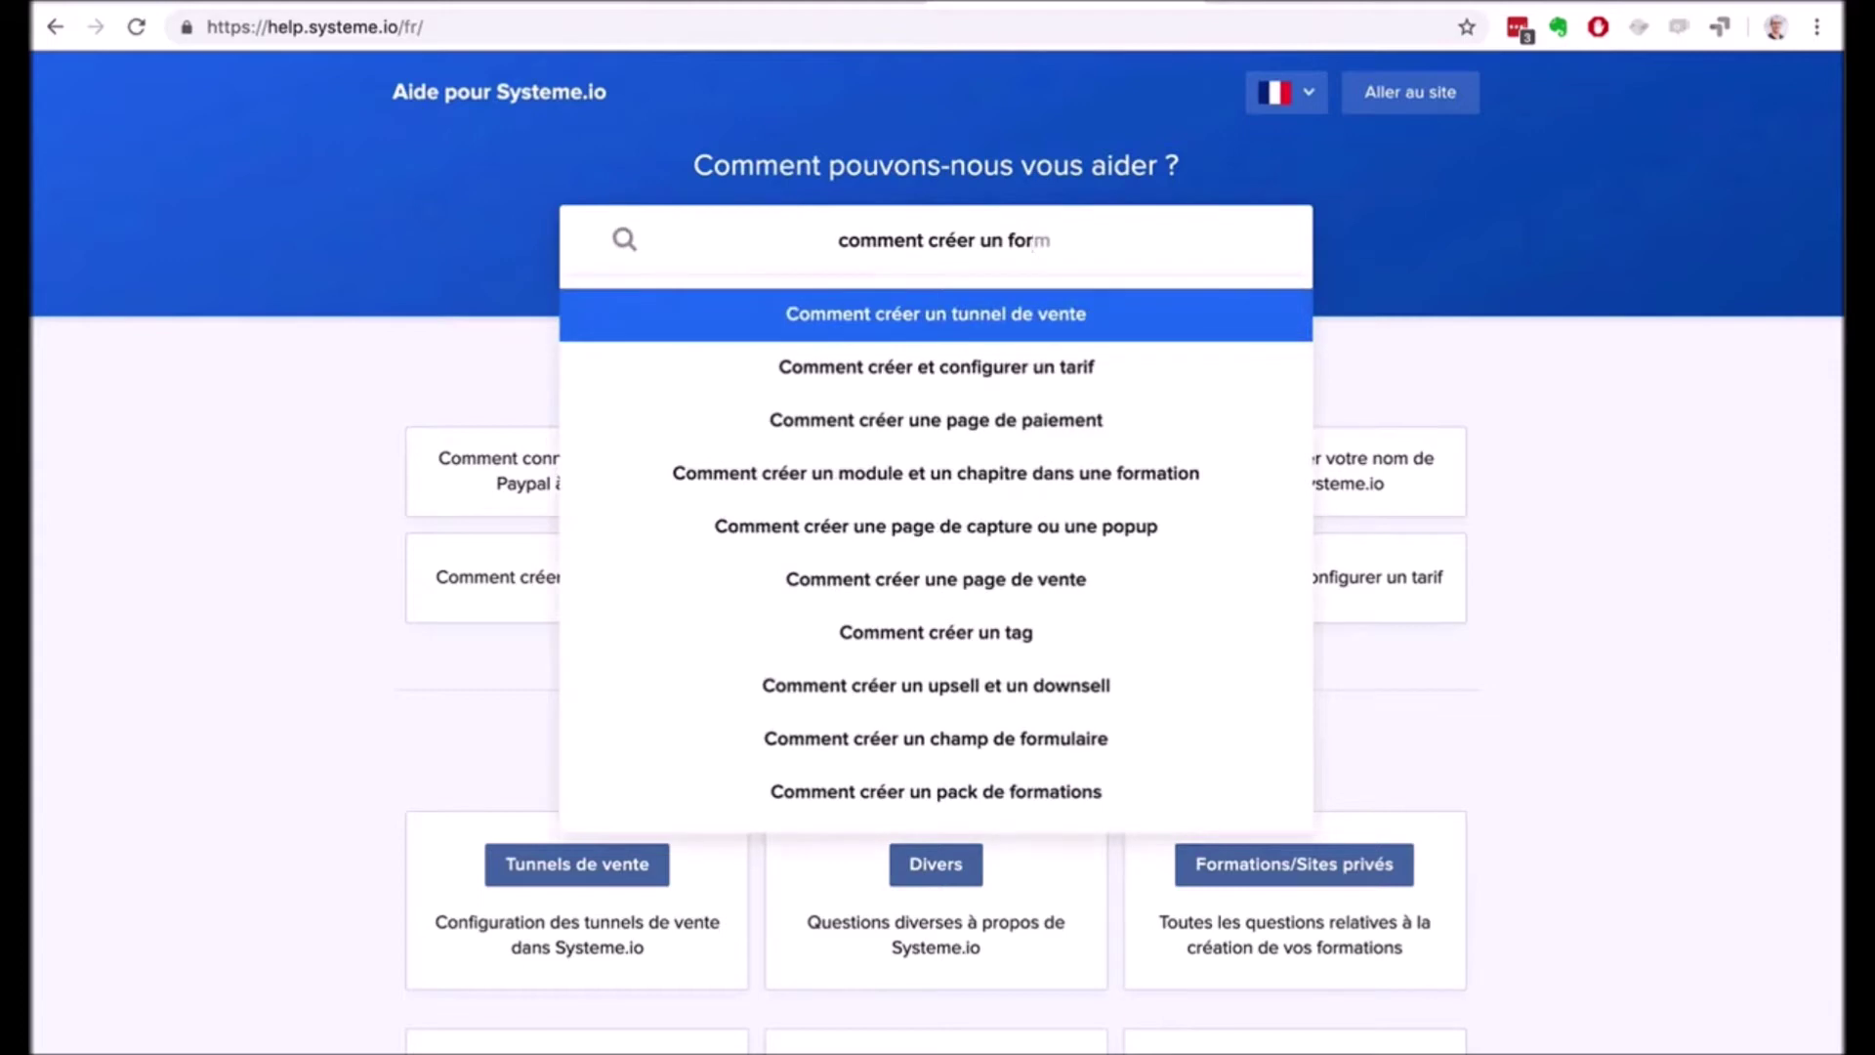
{"action": "left_click", "coordinate": [1025, 546]}
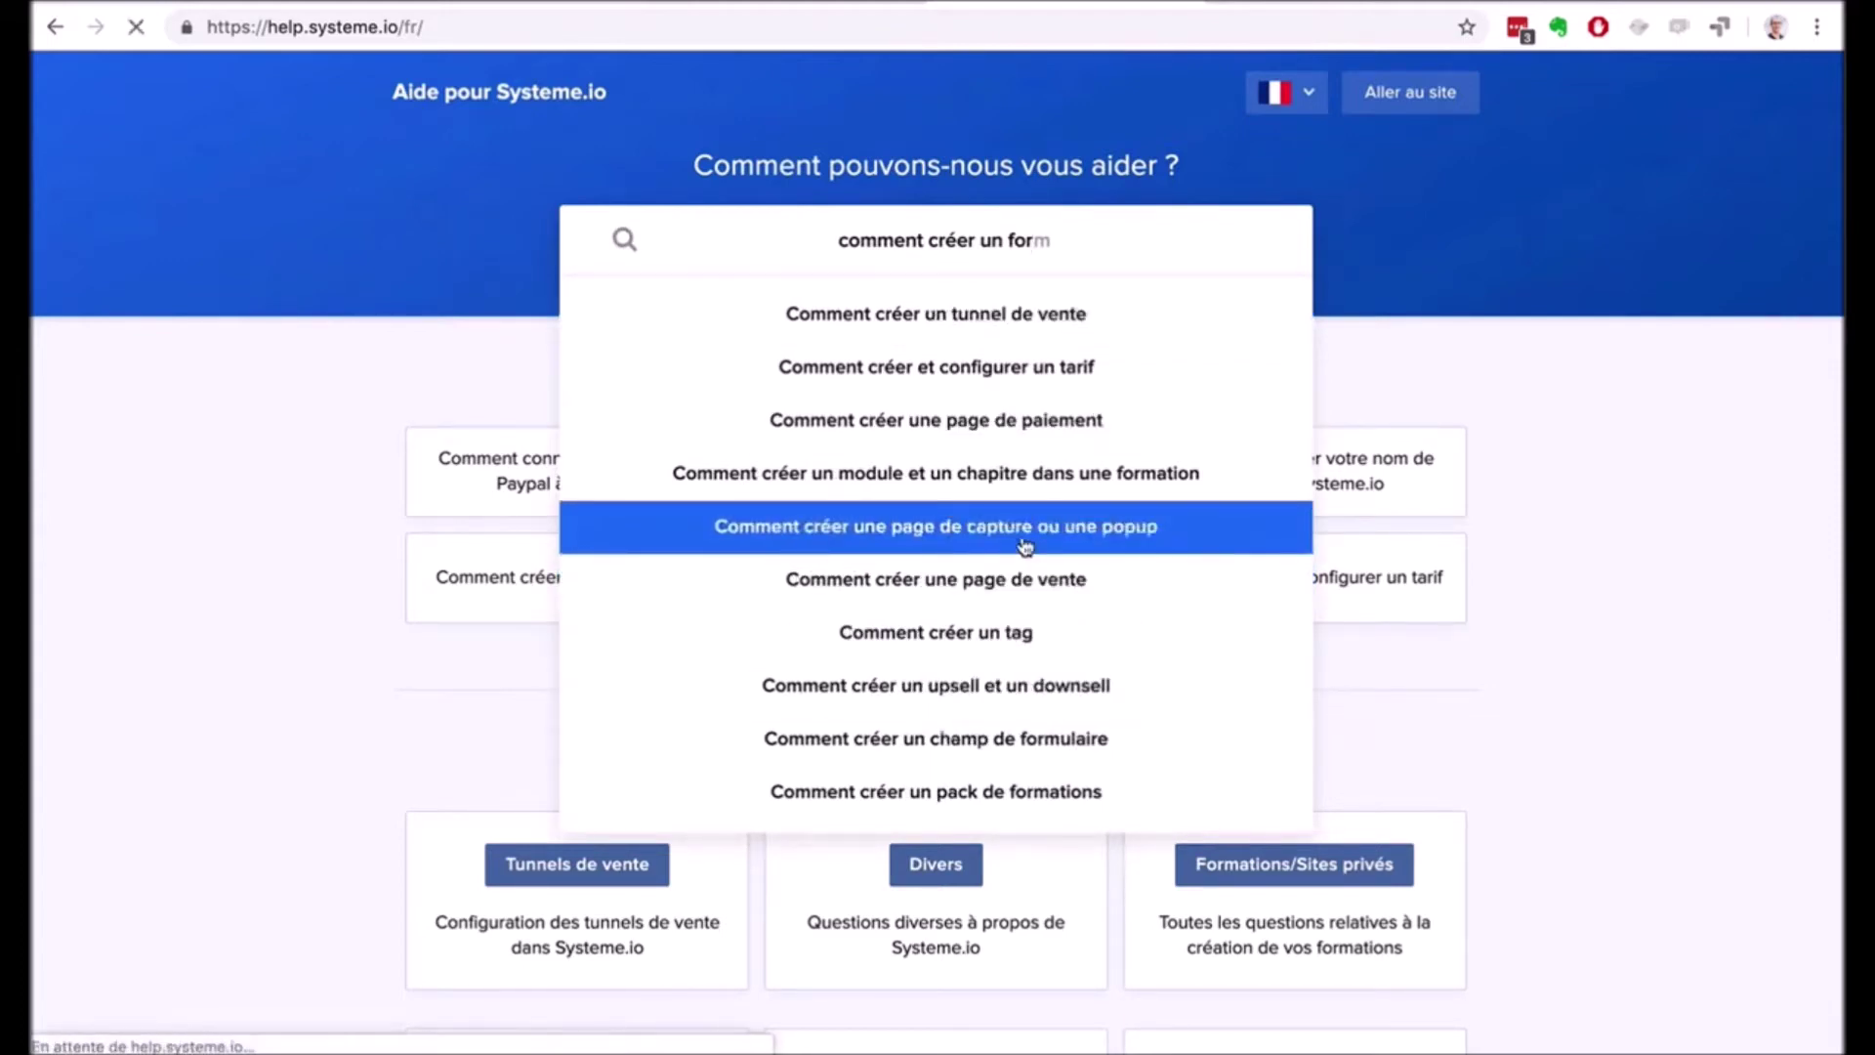
{"action": "scroll", "coordinate": [1578, 531], "scroll_direction": "down", "scroll_amount": 5}
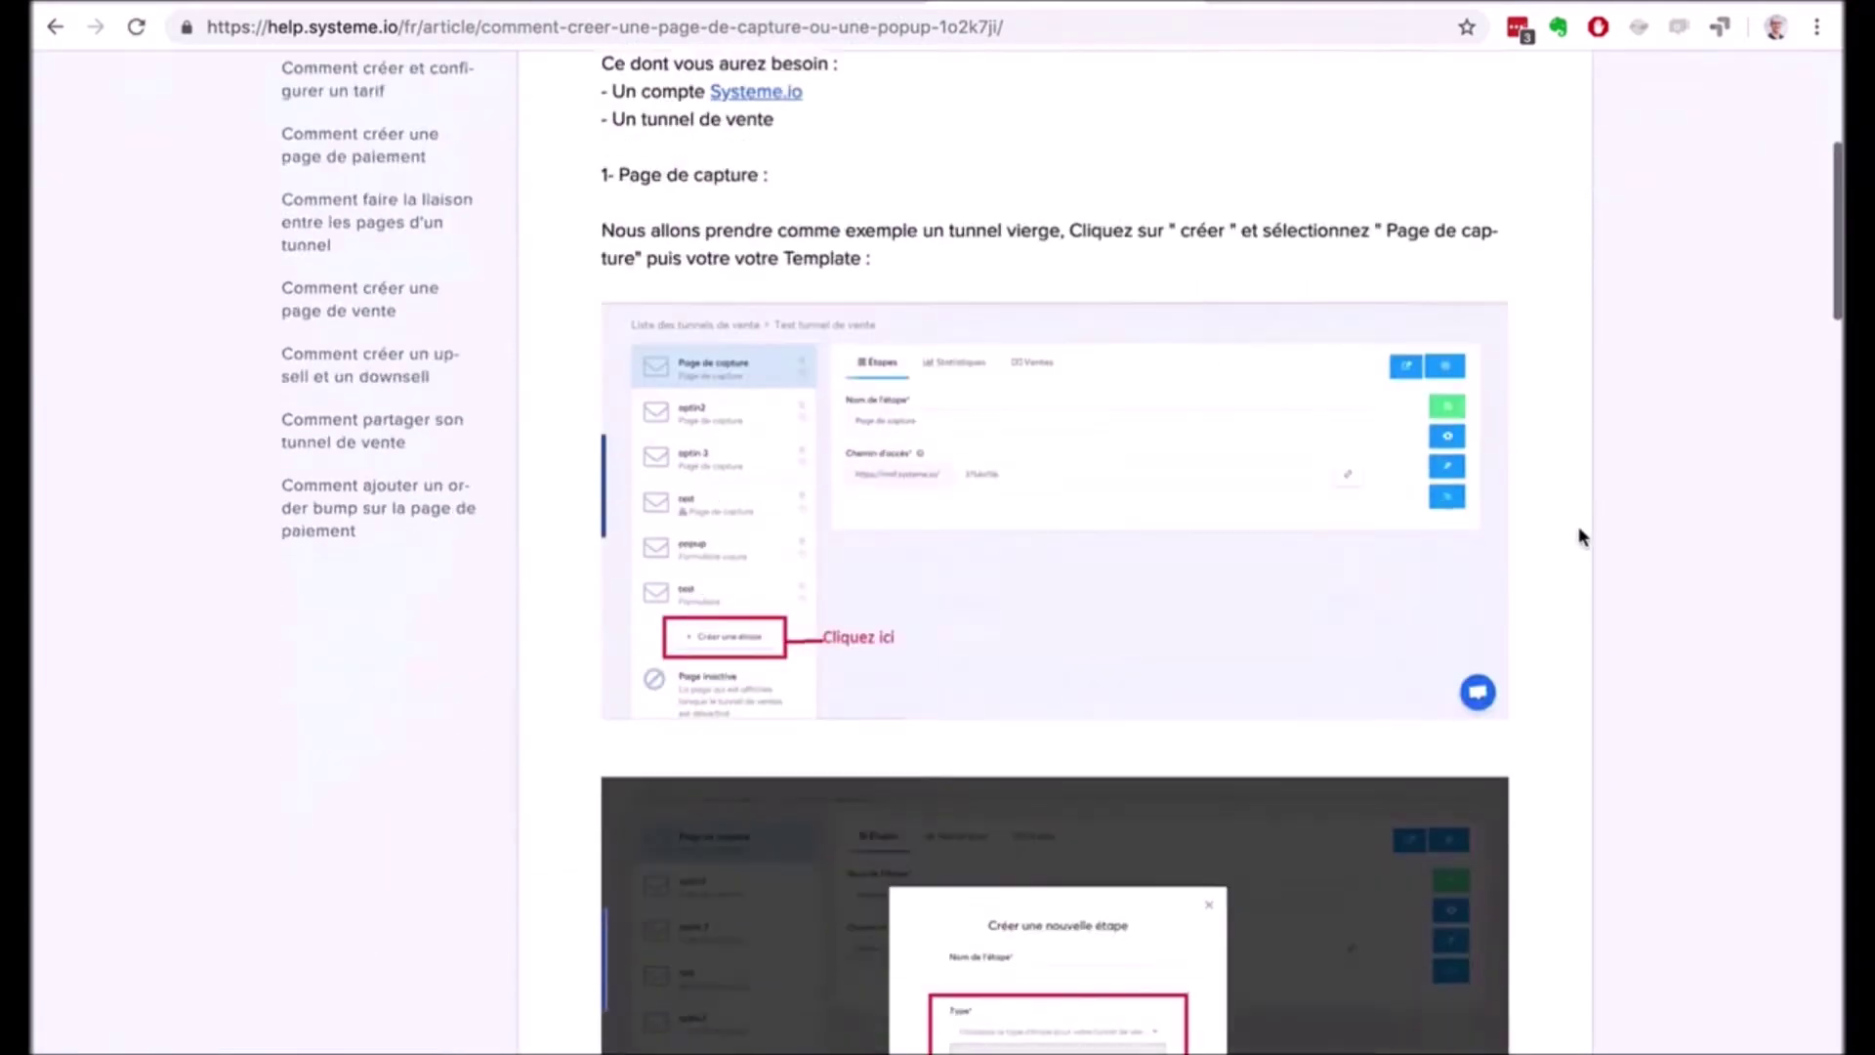
{"action": "scroll", "coordinate": [1578, 531], "scroll_direction": "up", "scroll_amount": 5}
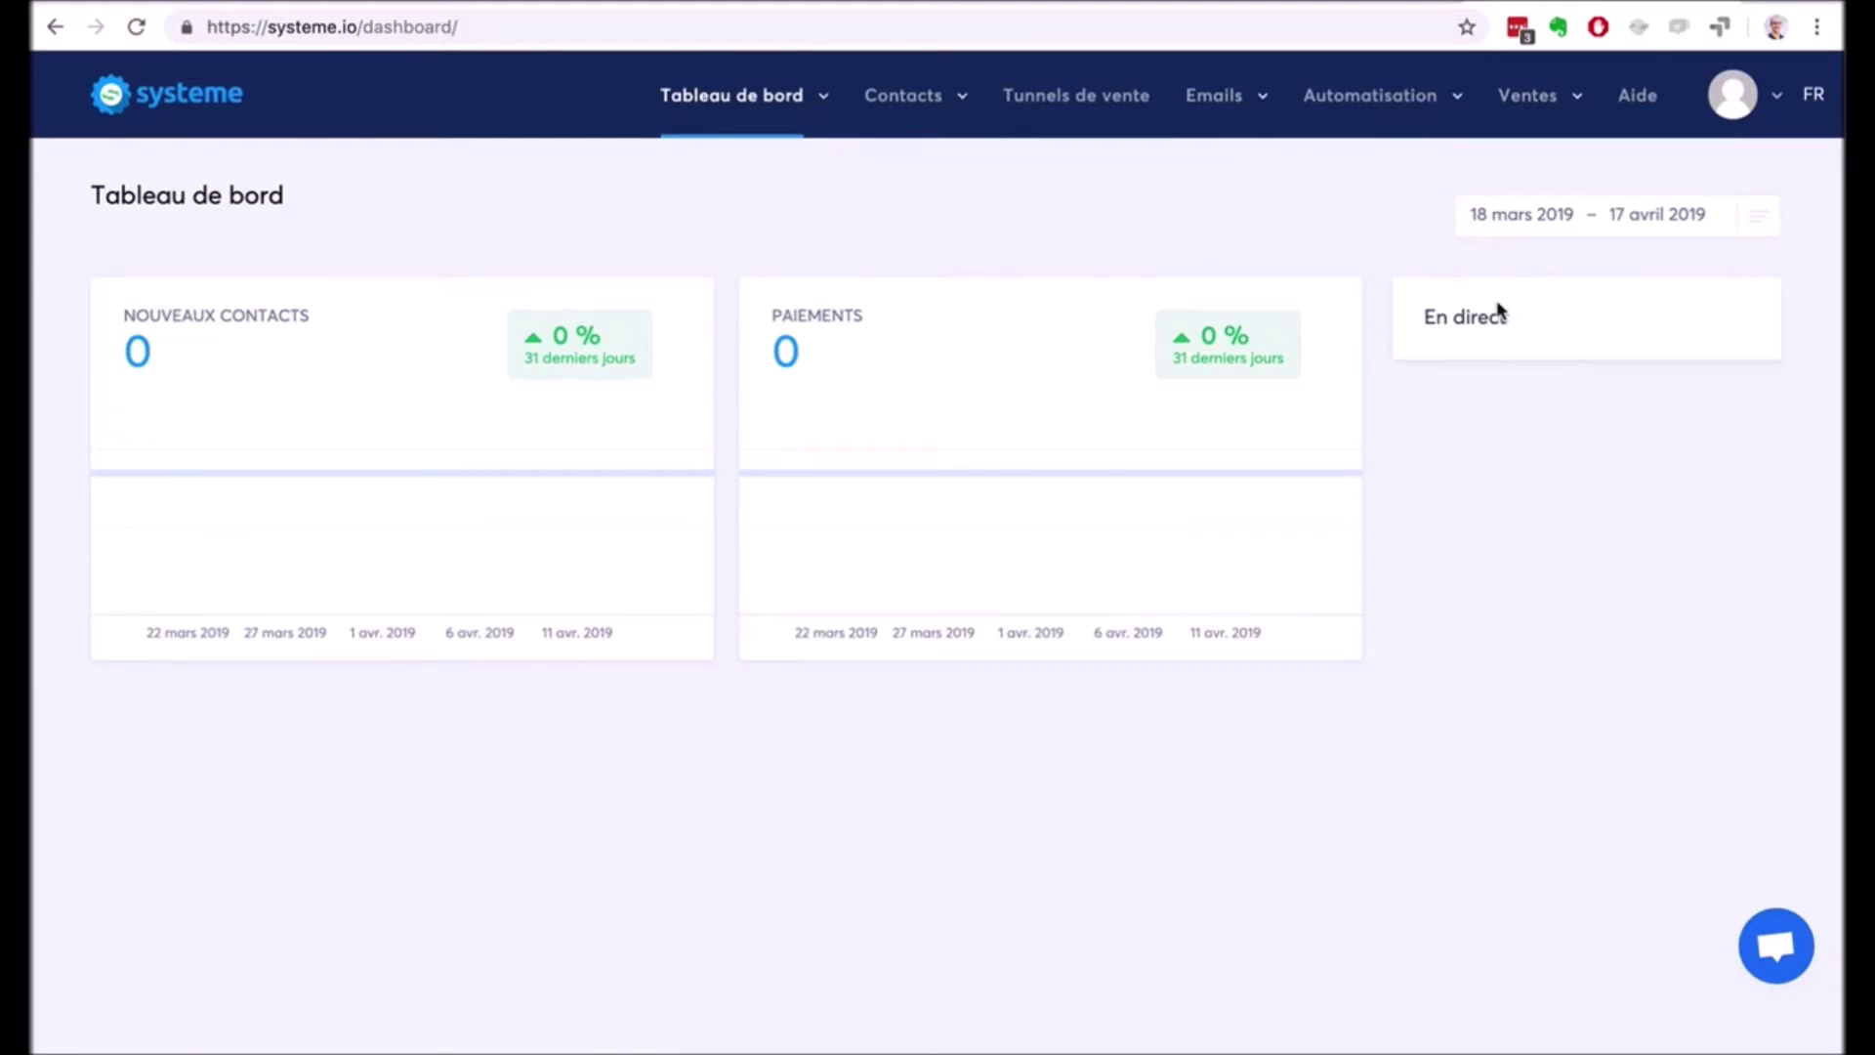
Review the commission summary, promotion offer and affiliation links on the affiliate dashboard, and return to the main dashboard.
{"action": "mouse_move", "coordinate": [820, 112]}
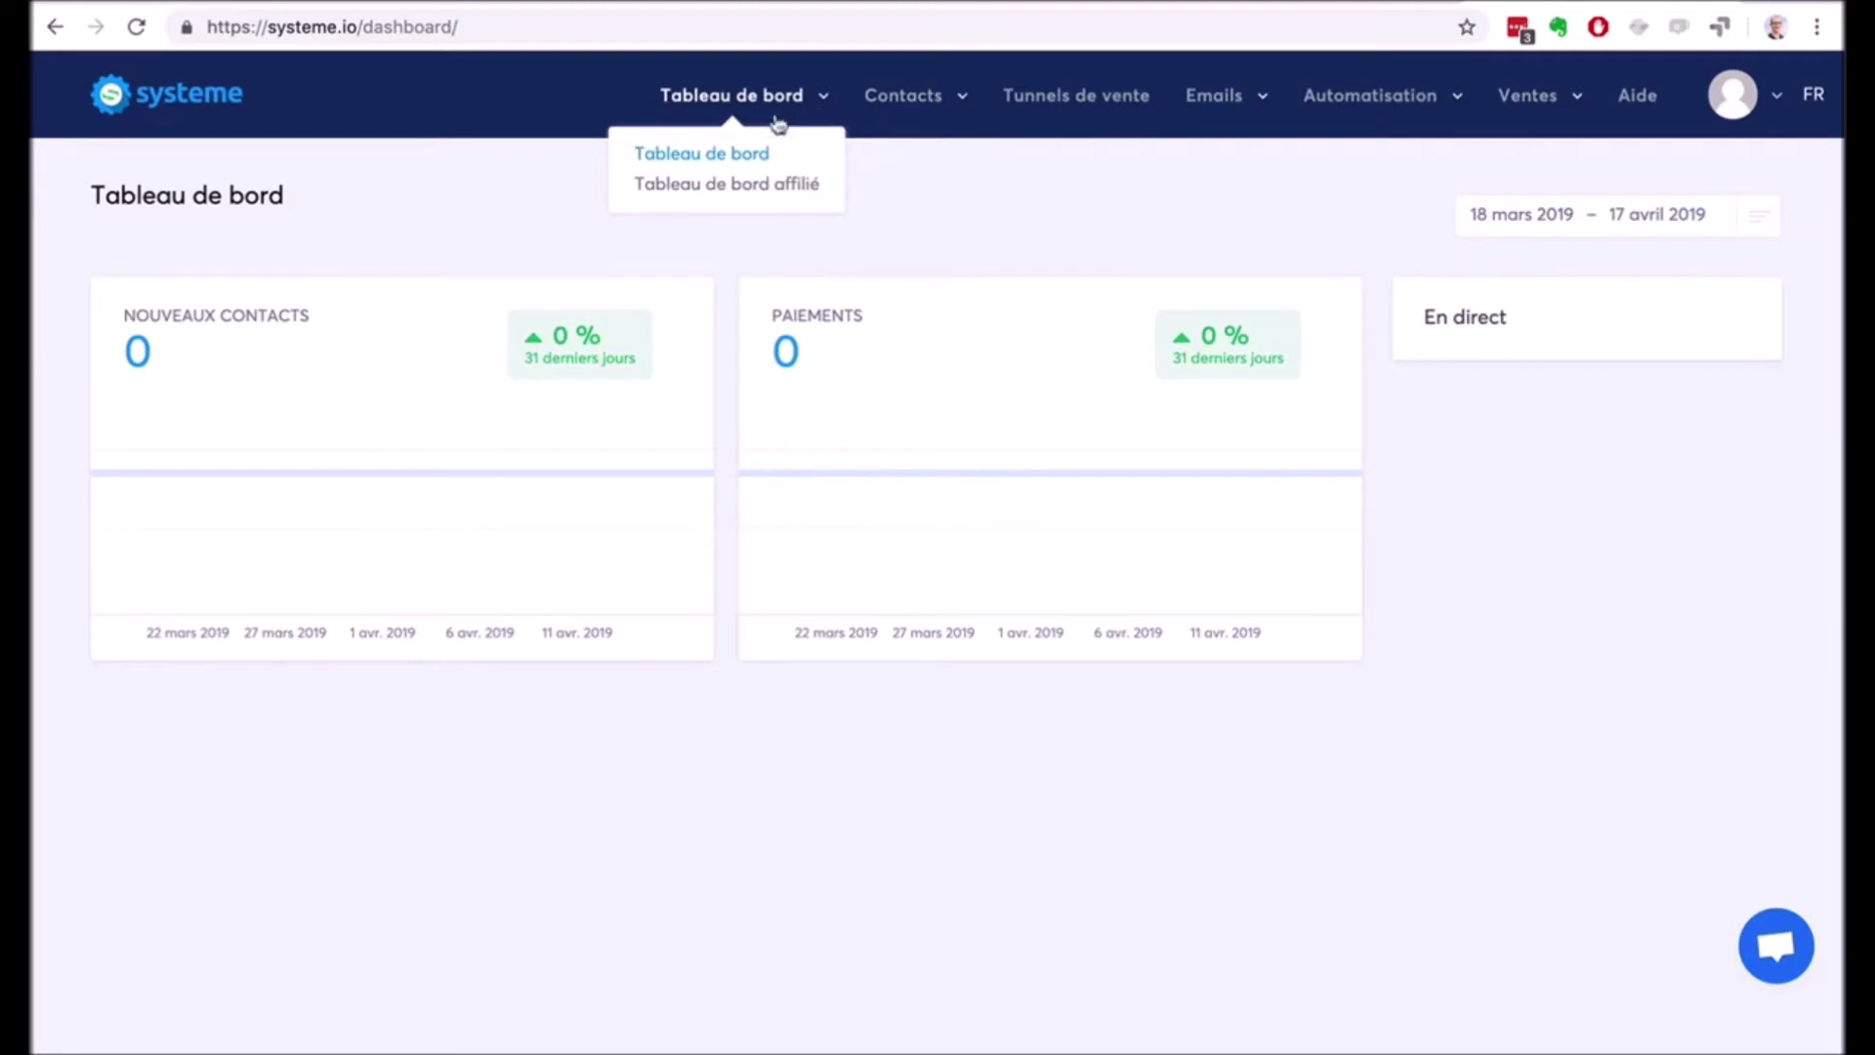
{"action": "left_click", "coordinate": [709, 185]}
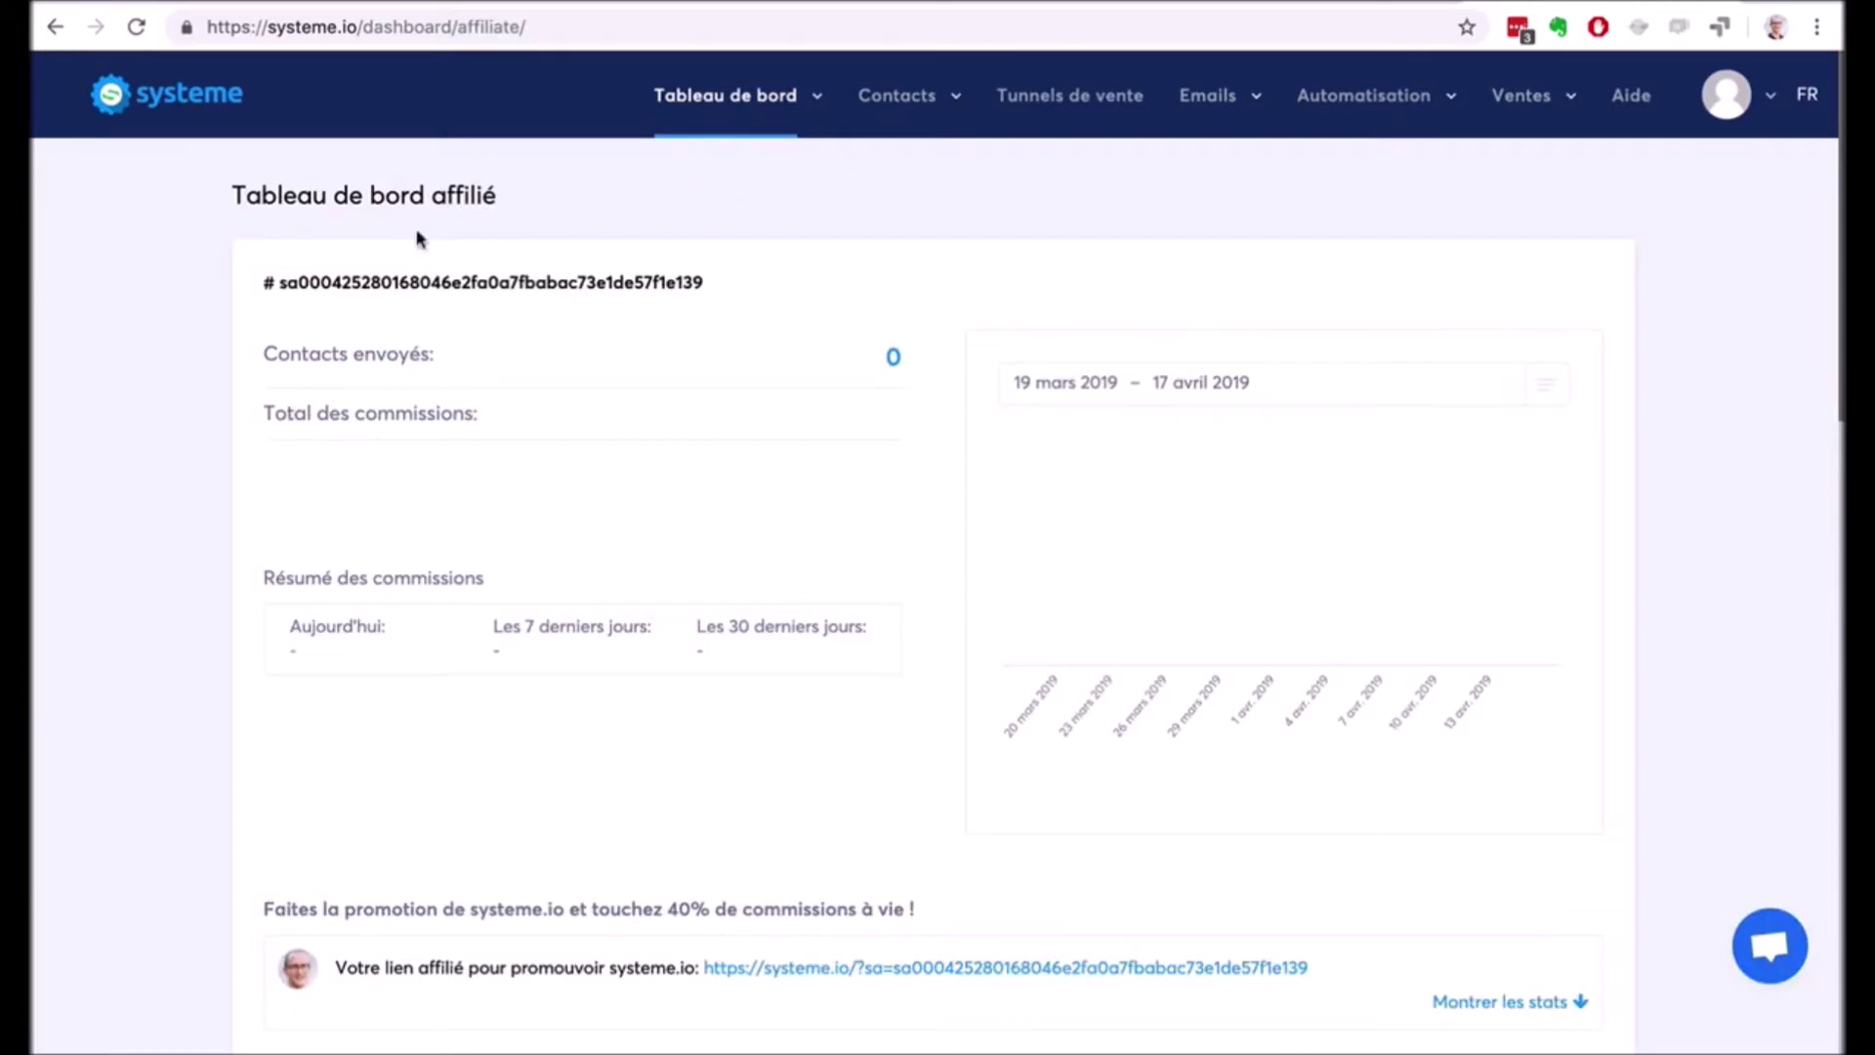
{"action": "scroll", "coordinate": [161, 486], "scroll_direction": "down", "scroll_amount": 5}
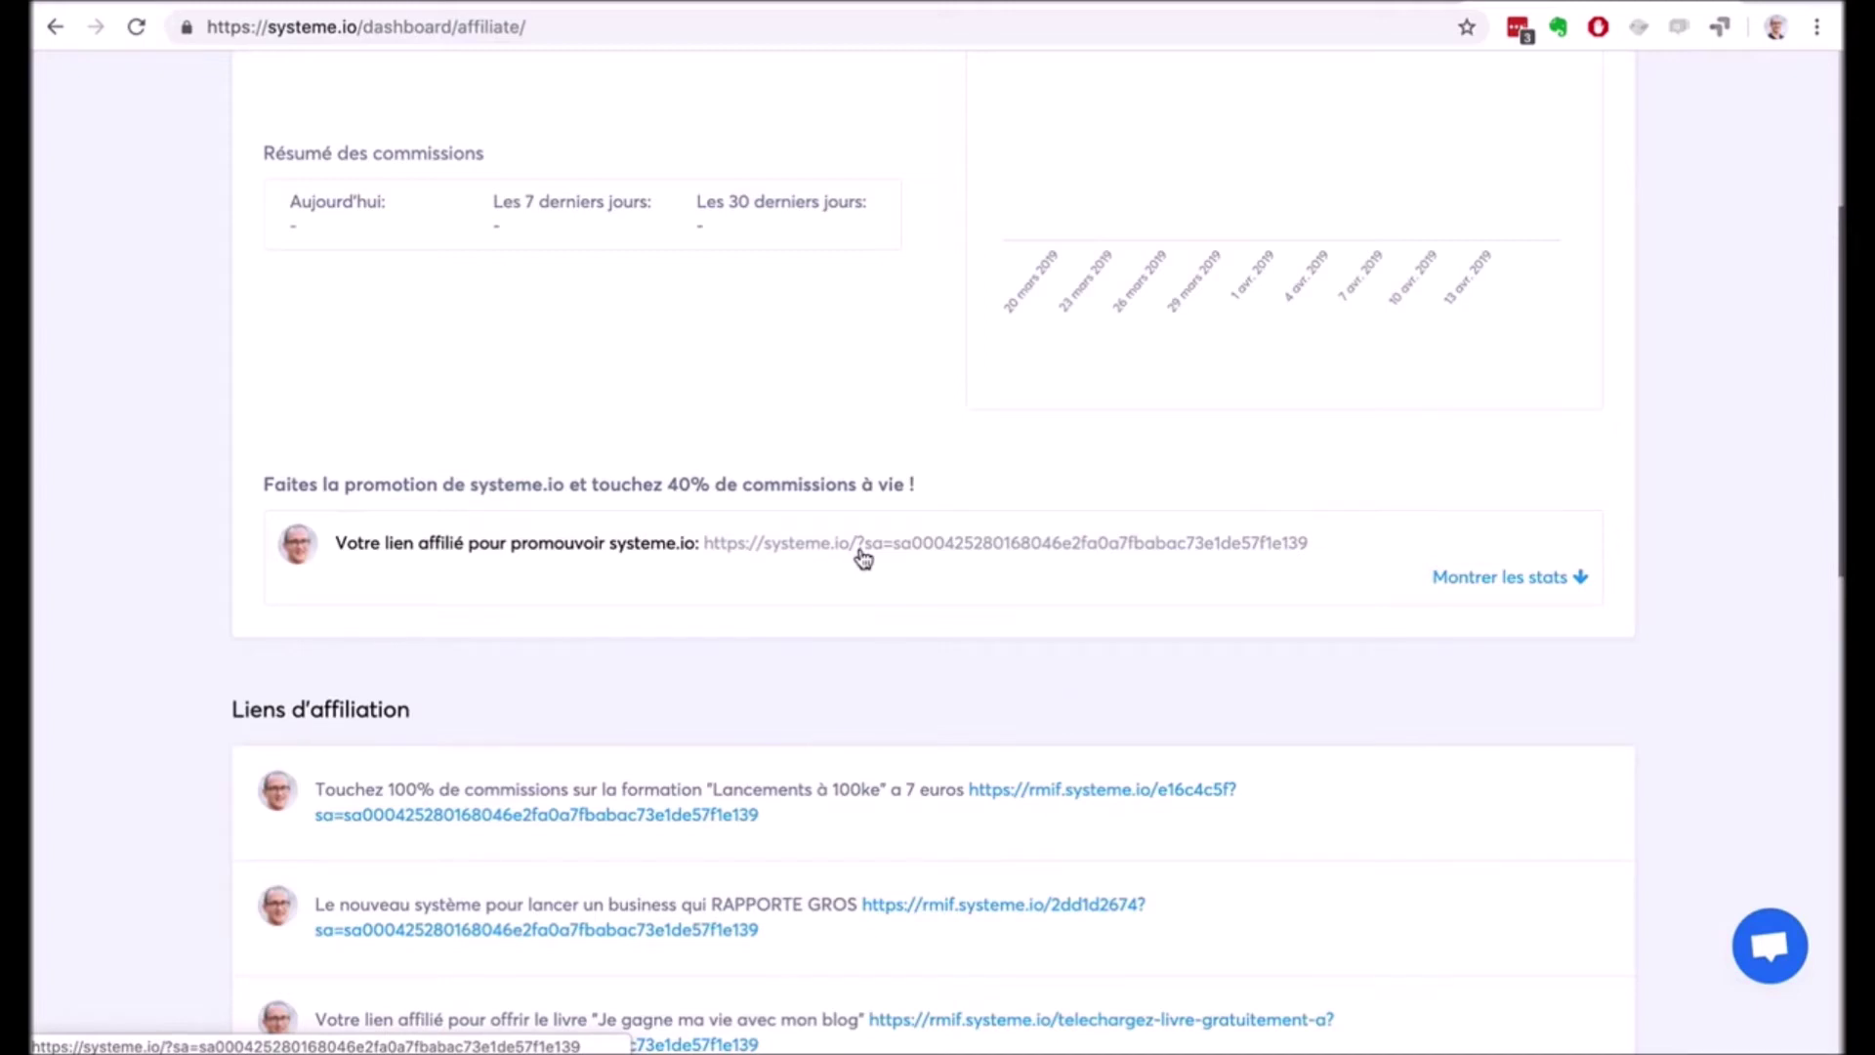
{"action": "left_click_drag", "start_coordinate": [663, 484], "coordinate": [919, 486]}
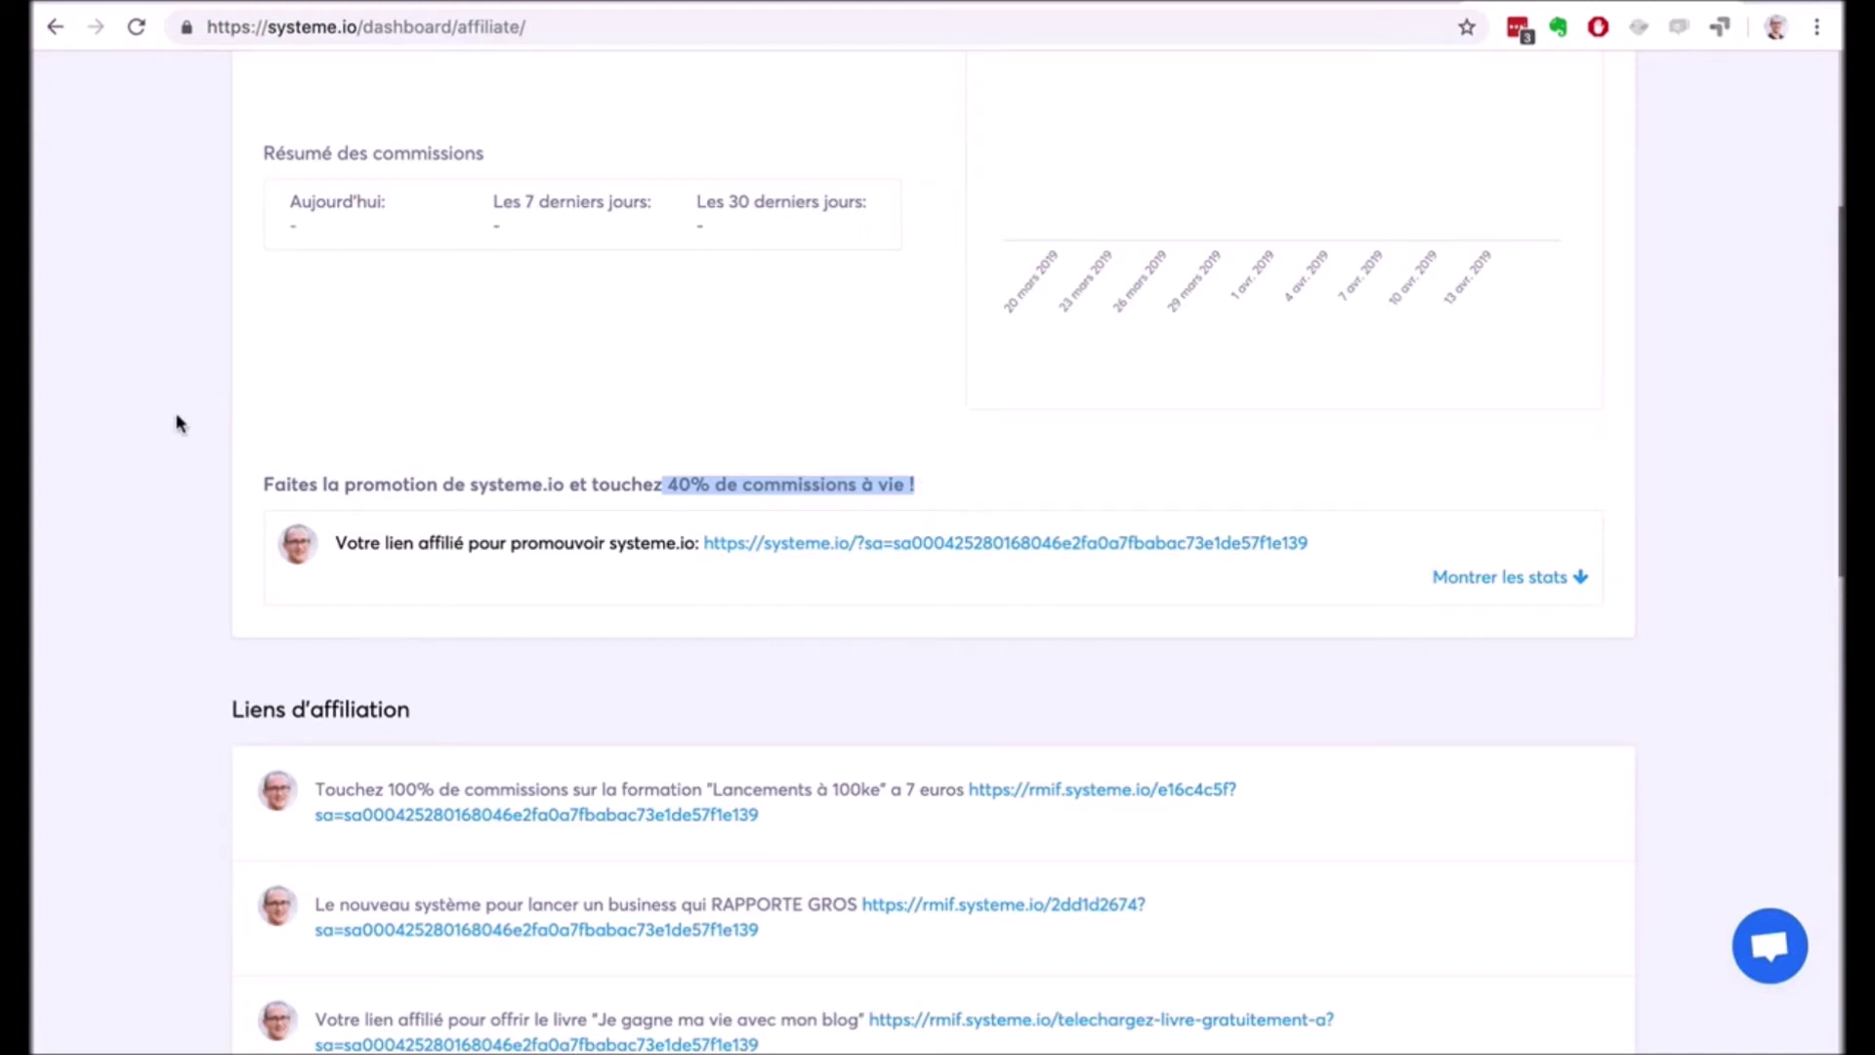
{"action": "scroll", "coordinate": [177, 423], "scroll_direction": "up", "scroll_amount": 4}
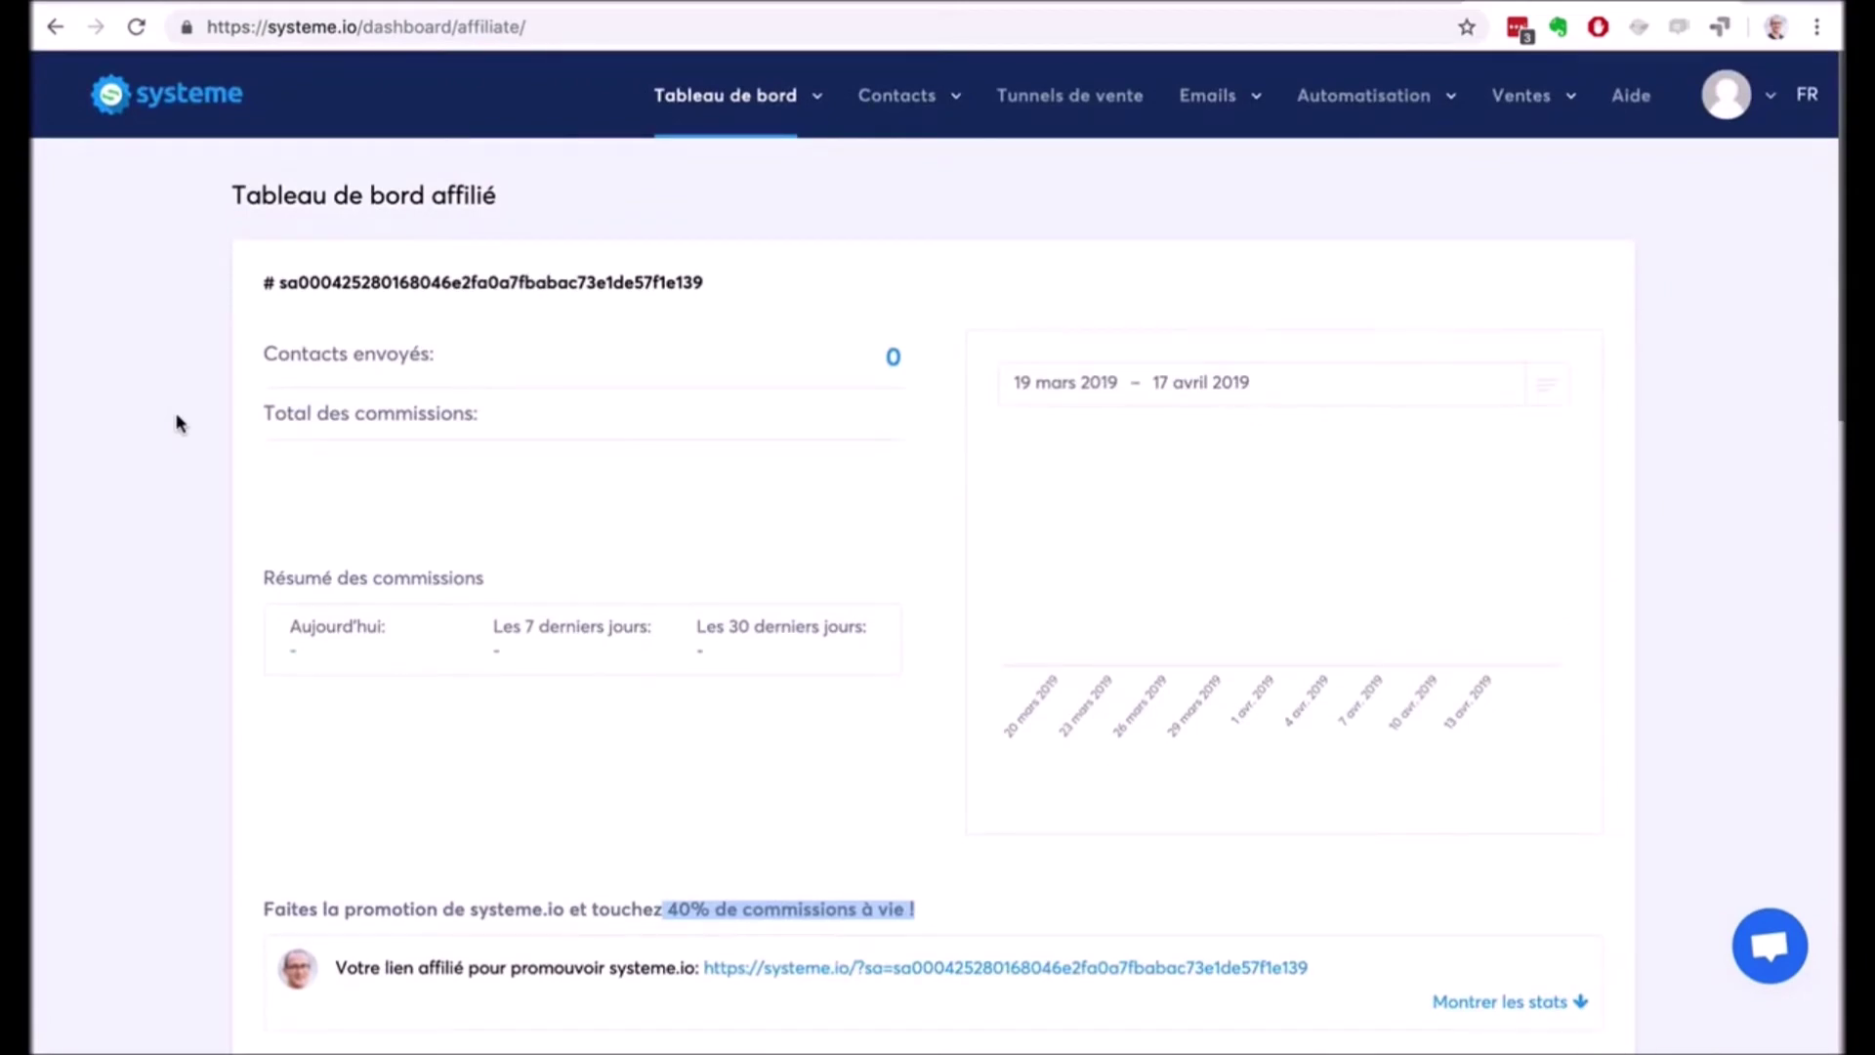
{"action": "scroll", "coordinate": [201, 472], "scroll_direction": "down", "scroll_amount": 7}
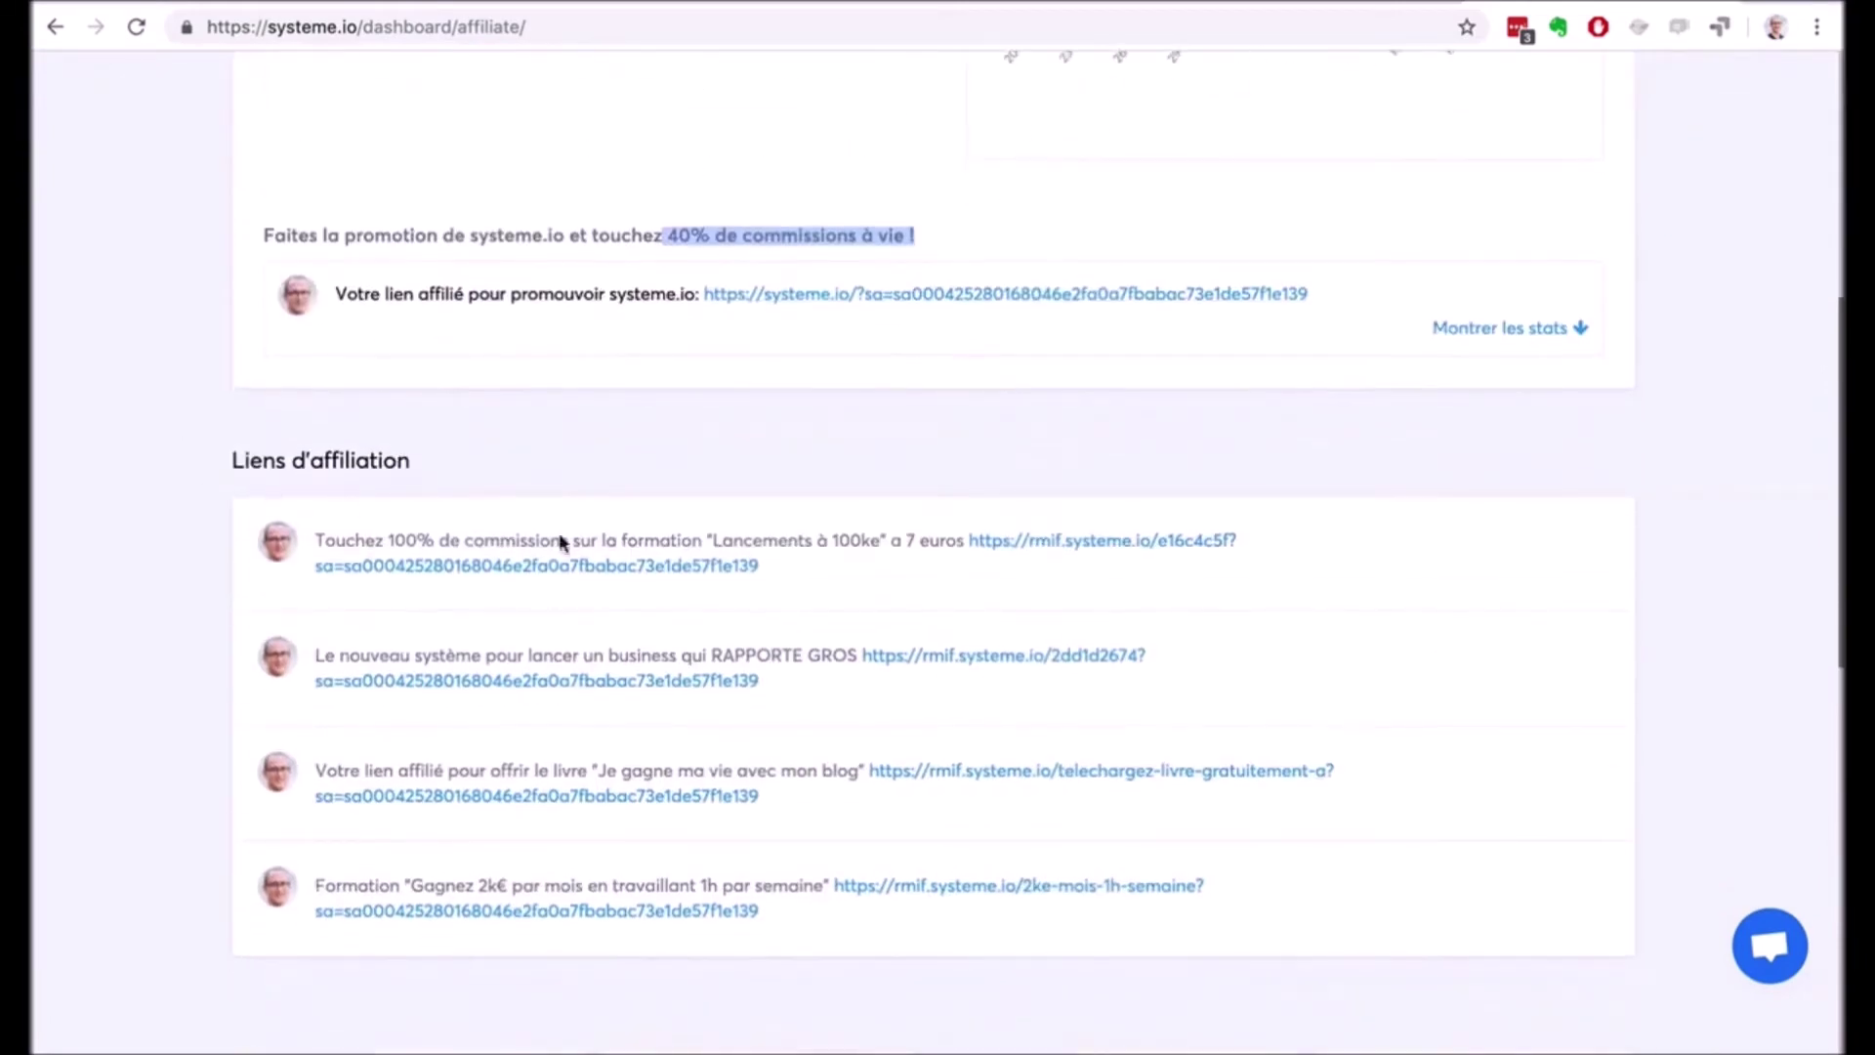
{"action": "scroll", "coordinate": [177, 445], "scroll_direction": "up", "scroll_amount": 4}
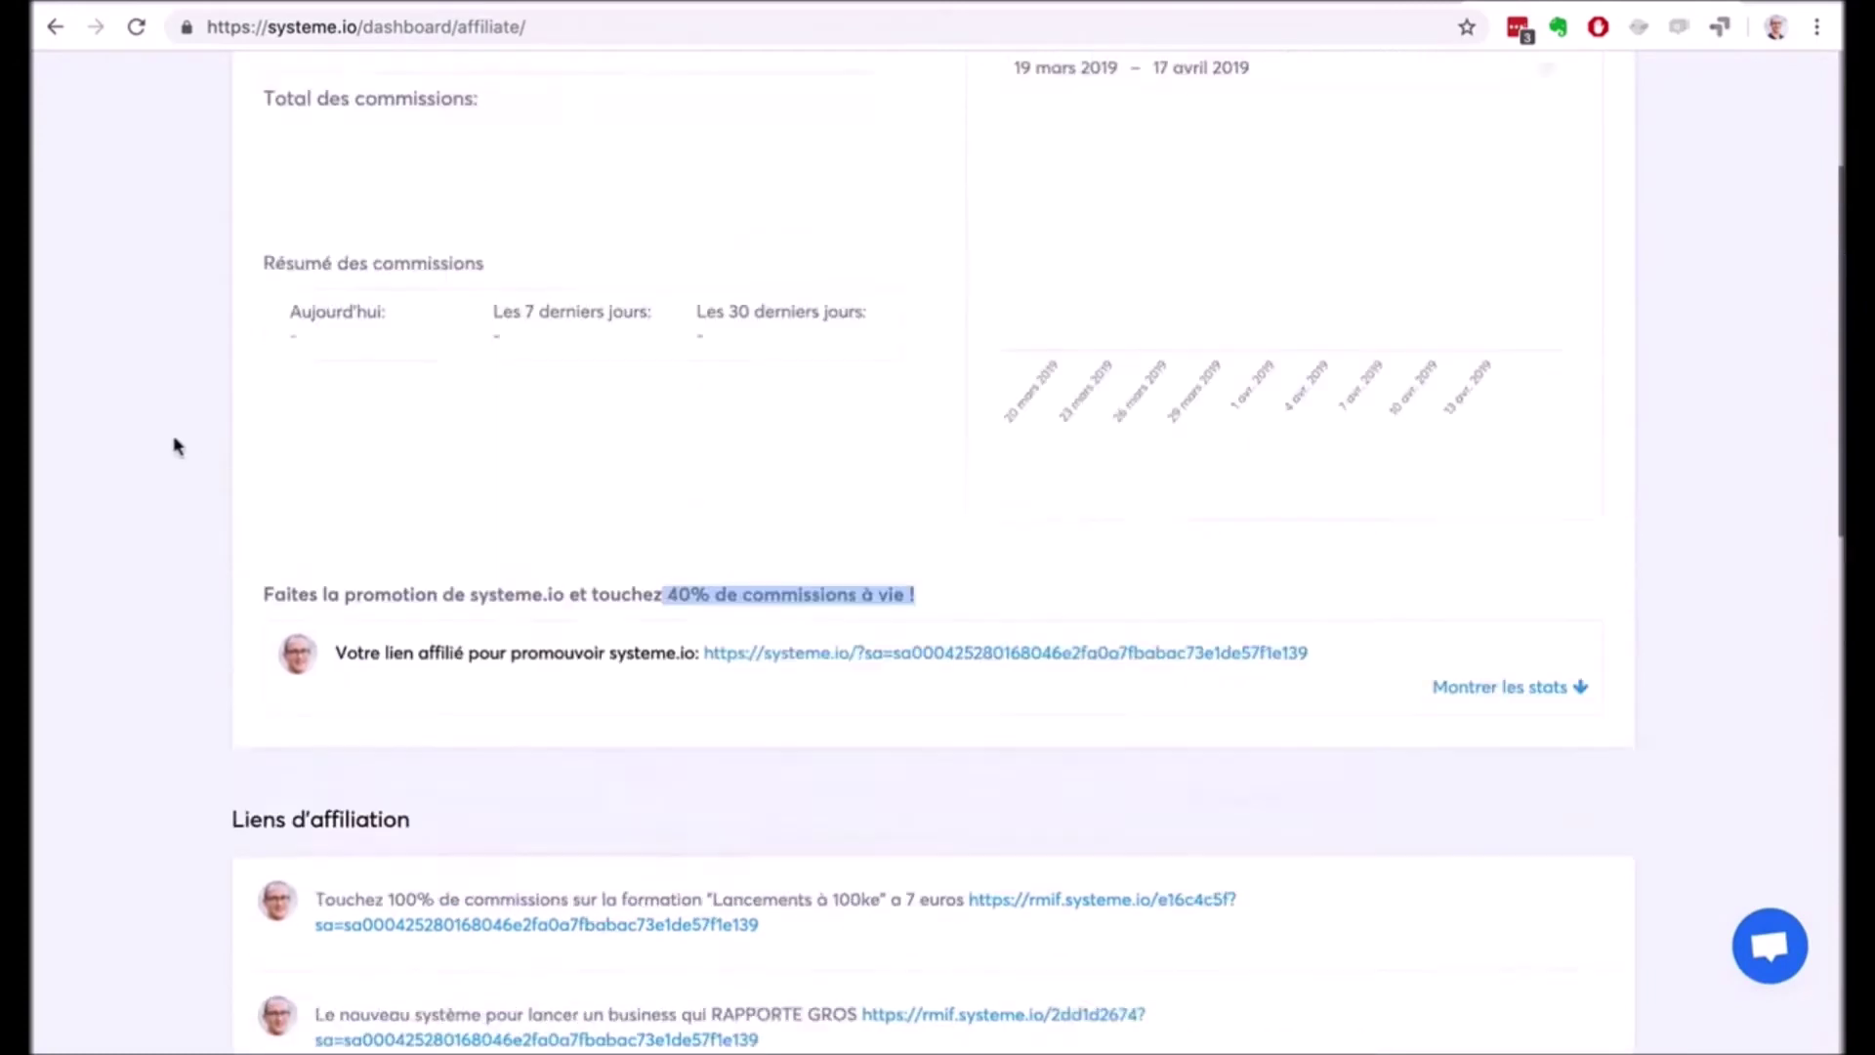
{"action": "scroll", "coordinate": [177, 445], "scroll_direction": "up", "scroll_amount": 3}
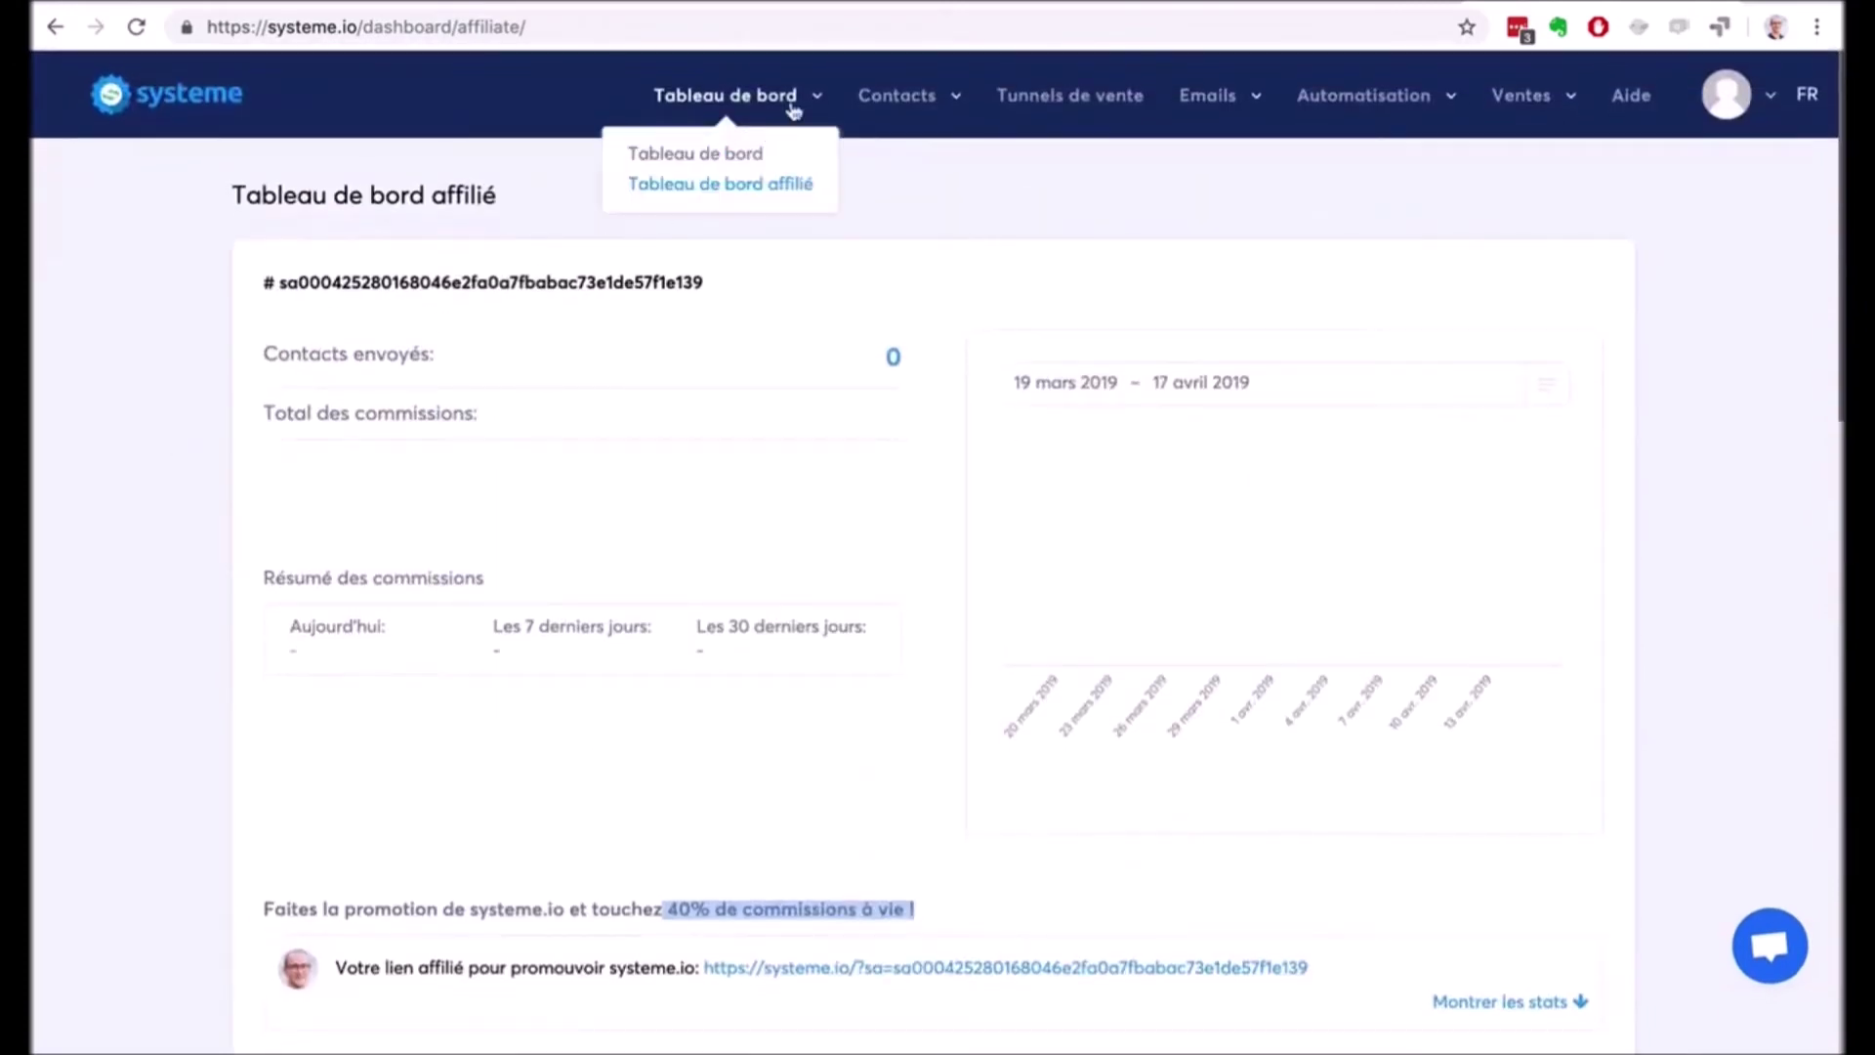
{"action": "left_click", "coordinate": [728, 156]}
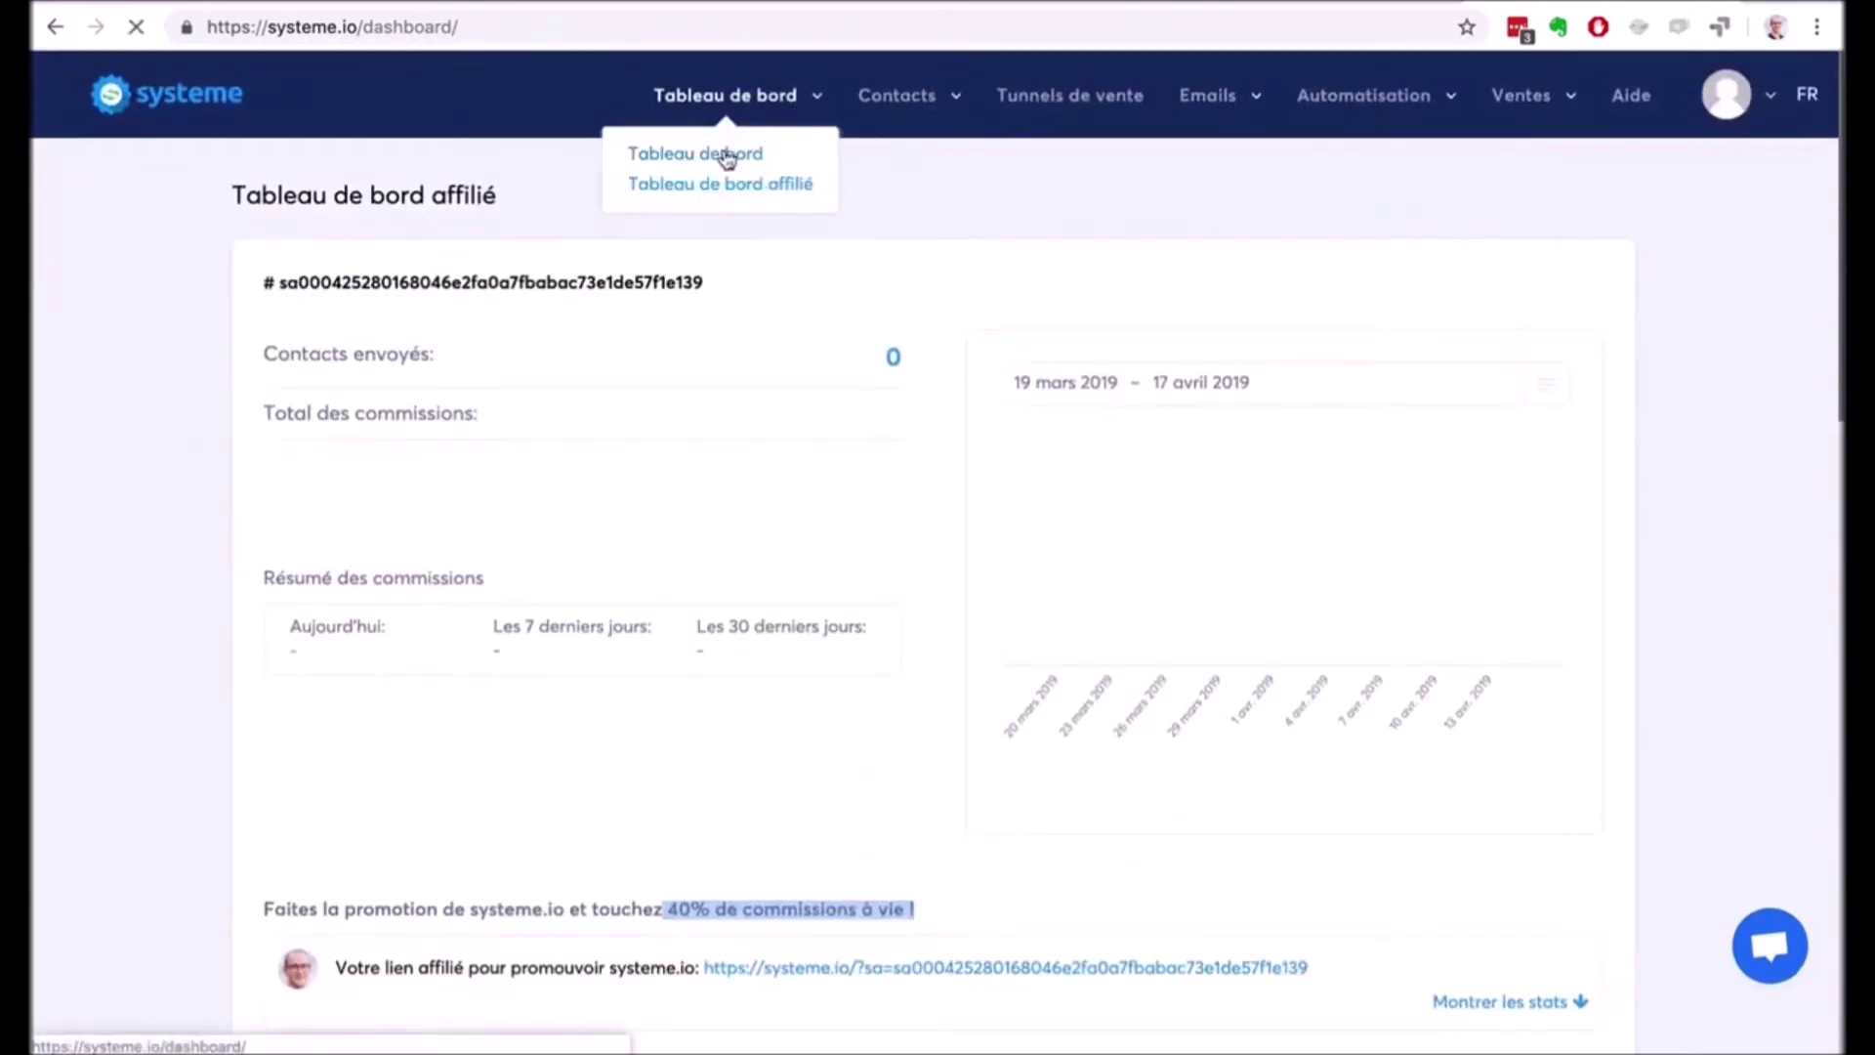
Open the contact list and examine all the available contact filters, from Email to Etat du contact.
{"action": "mouse_move", "coordinate": [892, 114]}
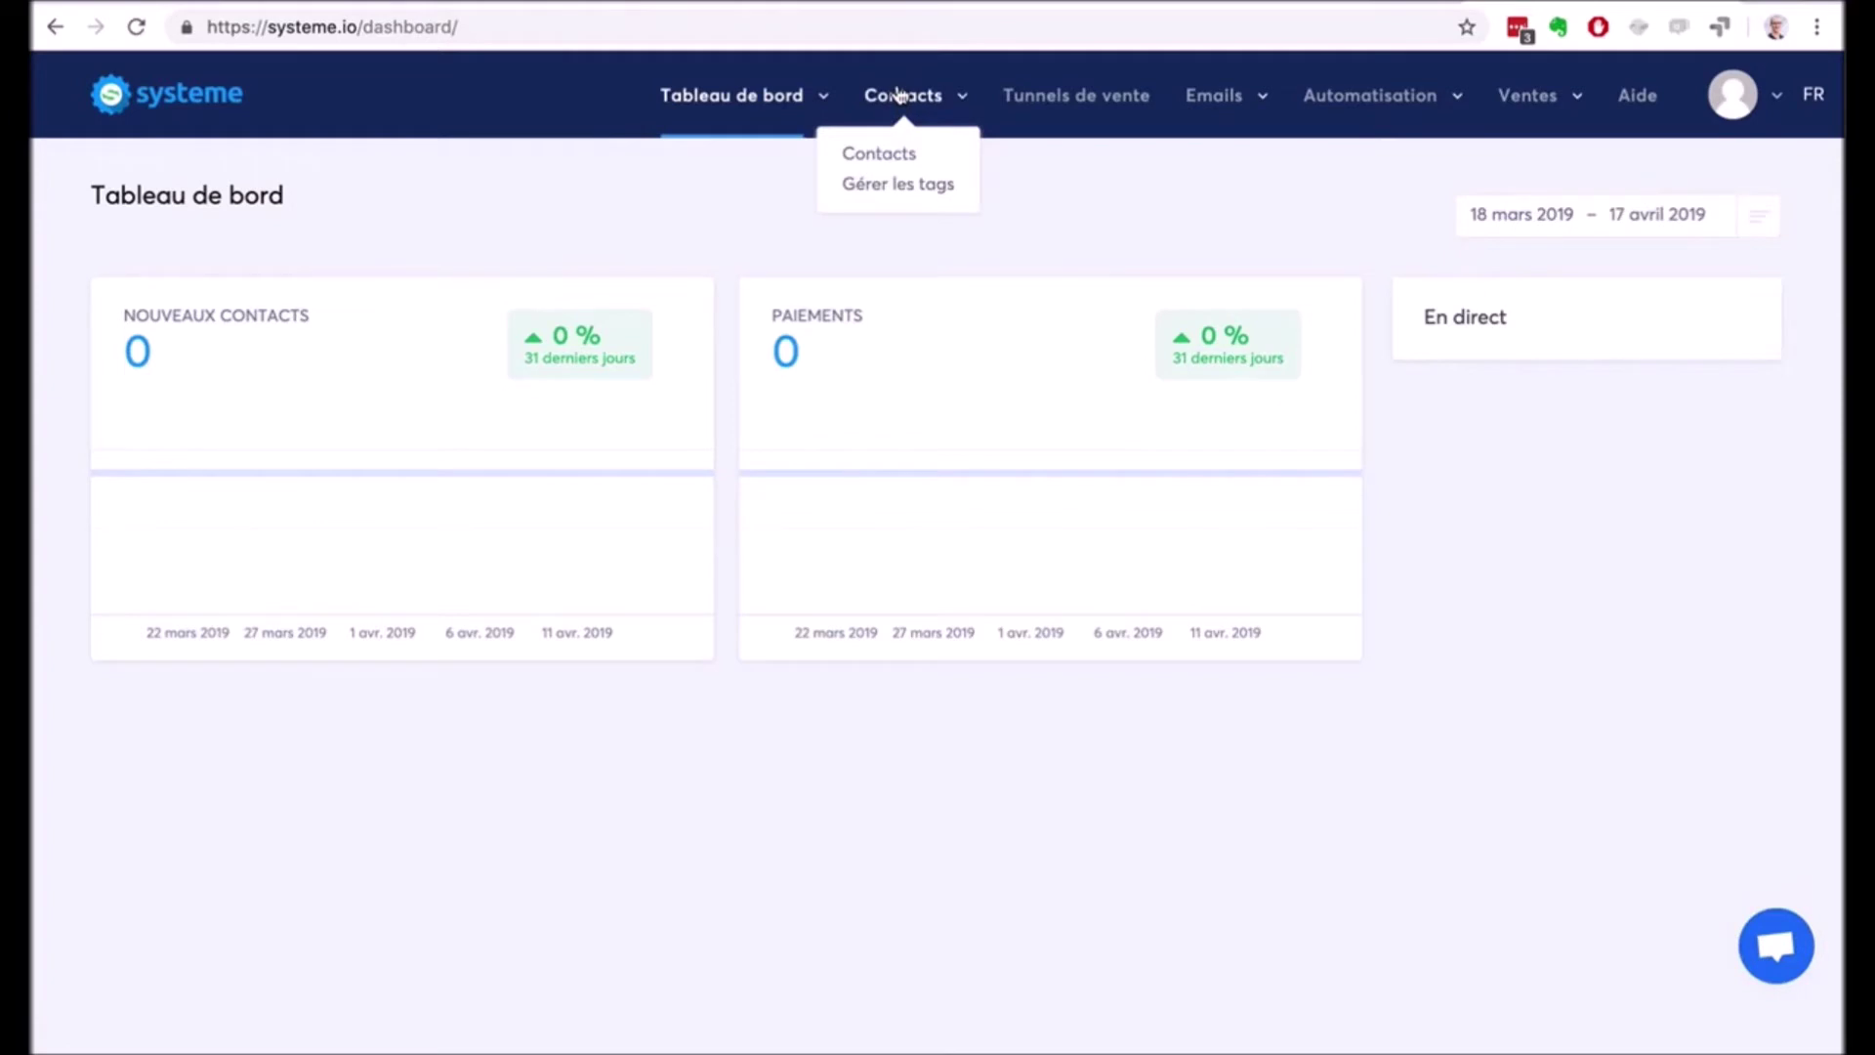
{"action": "left_click", "coordinate": [892, 153]}
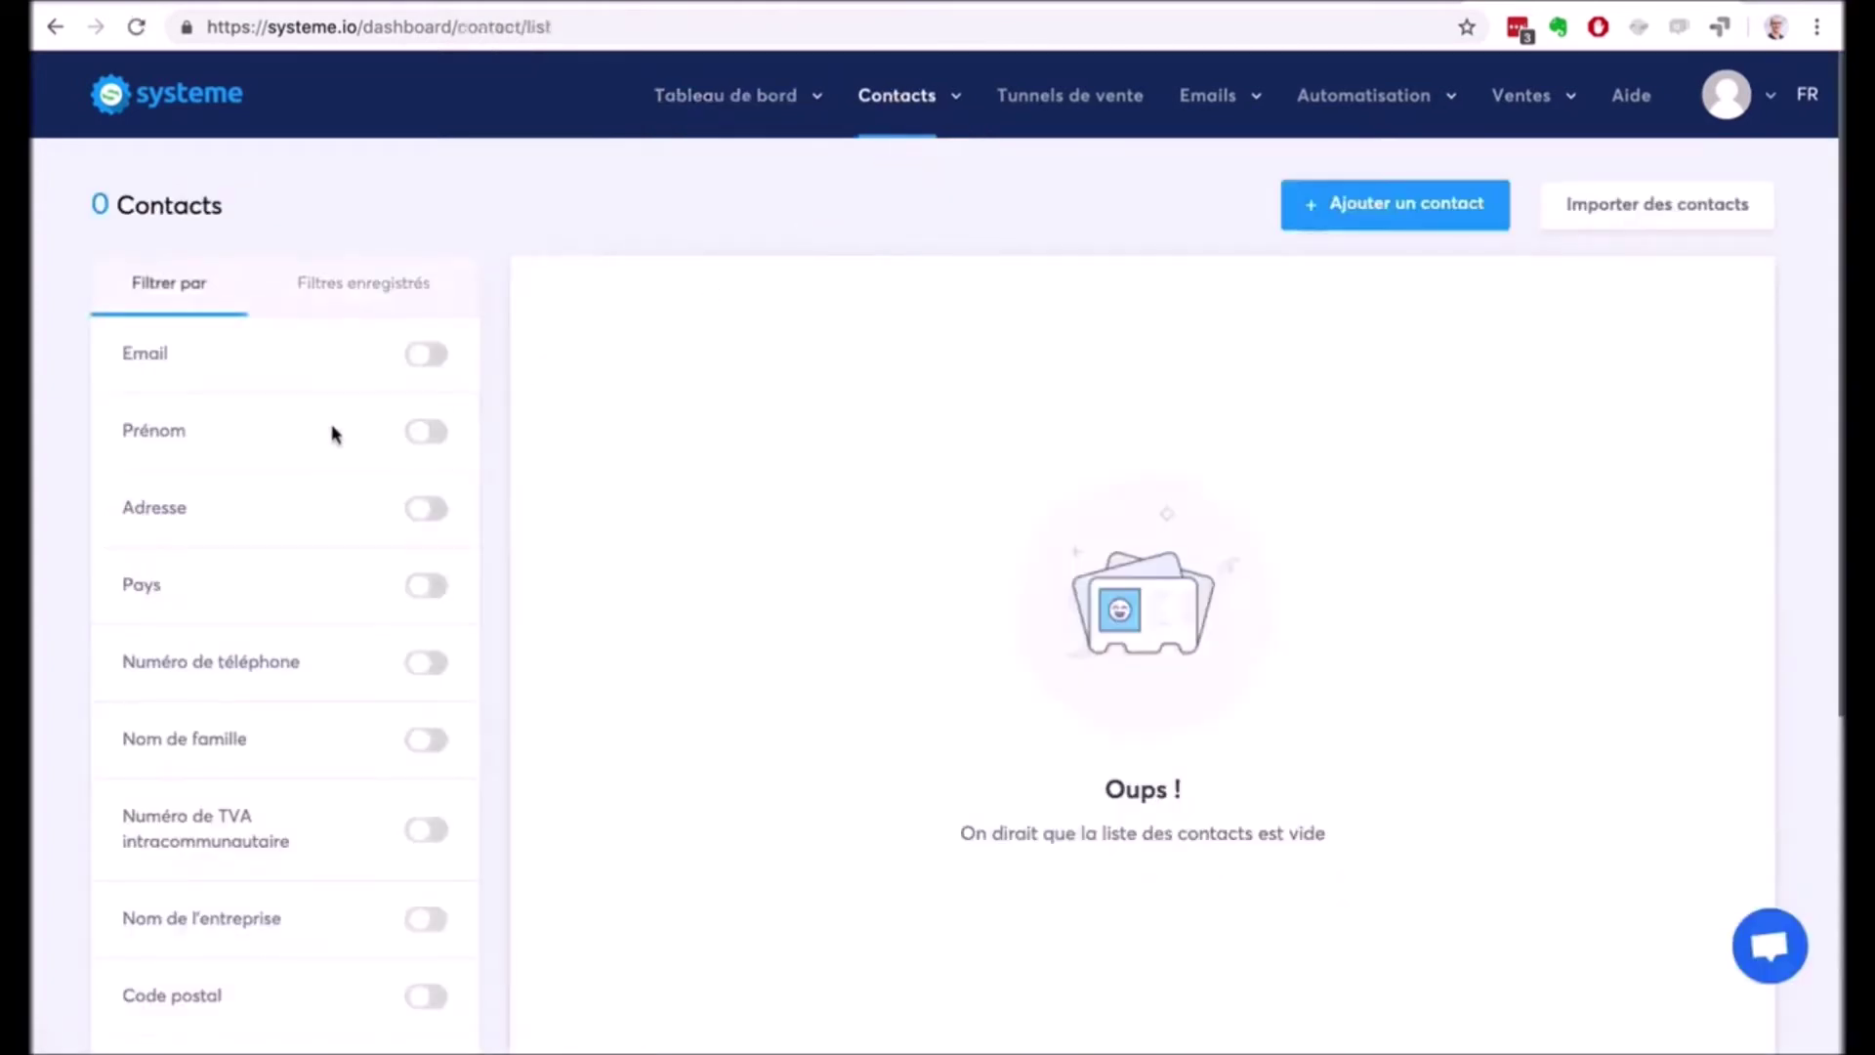
{"action": "scroll", "coordinate": [332, 433], "scroll_direction": "down", "scroll_amount": 5}
{"action": "scroll", "coordinate": [330, 427], "scroll_direction": "up", "scroll_amount": 5}
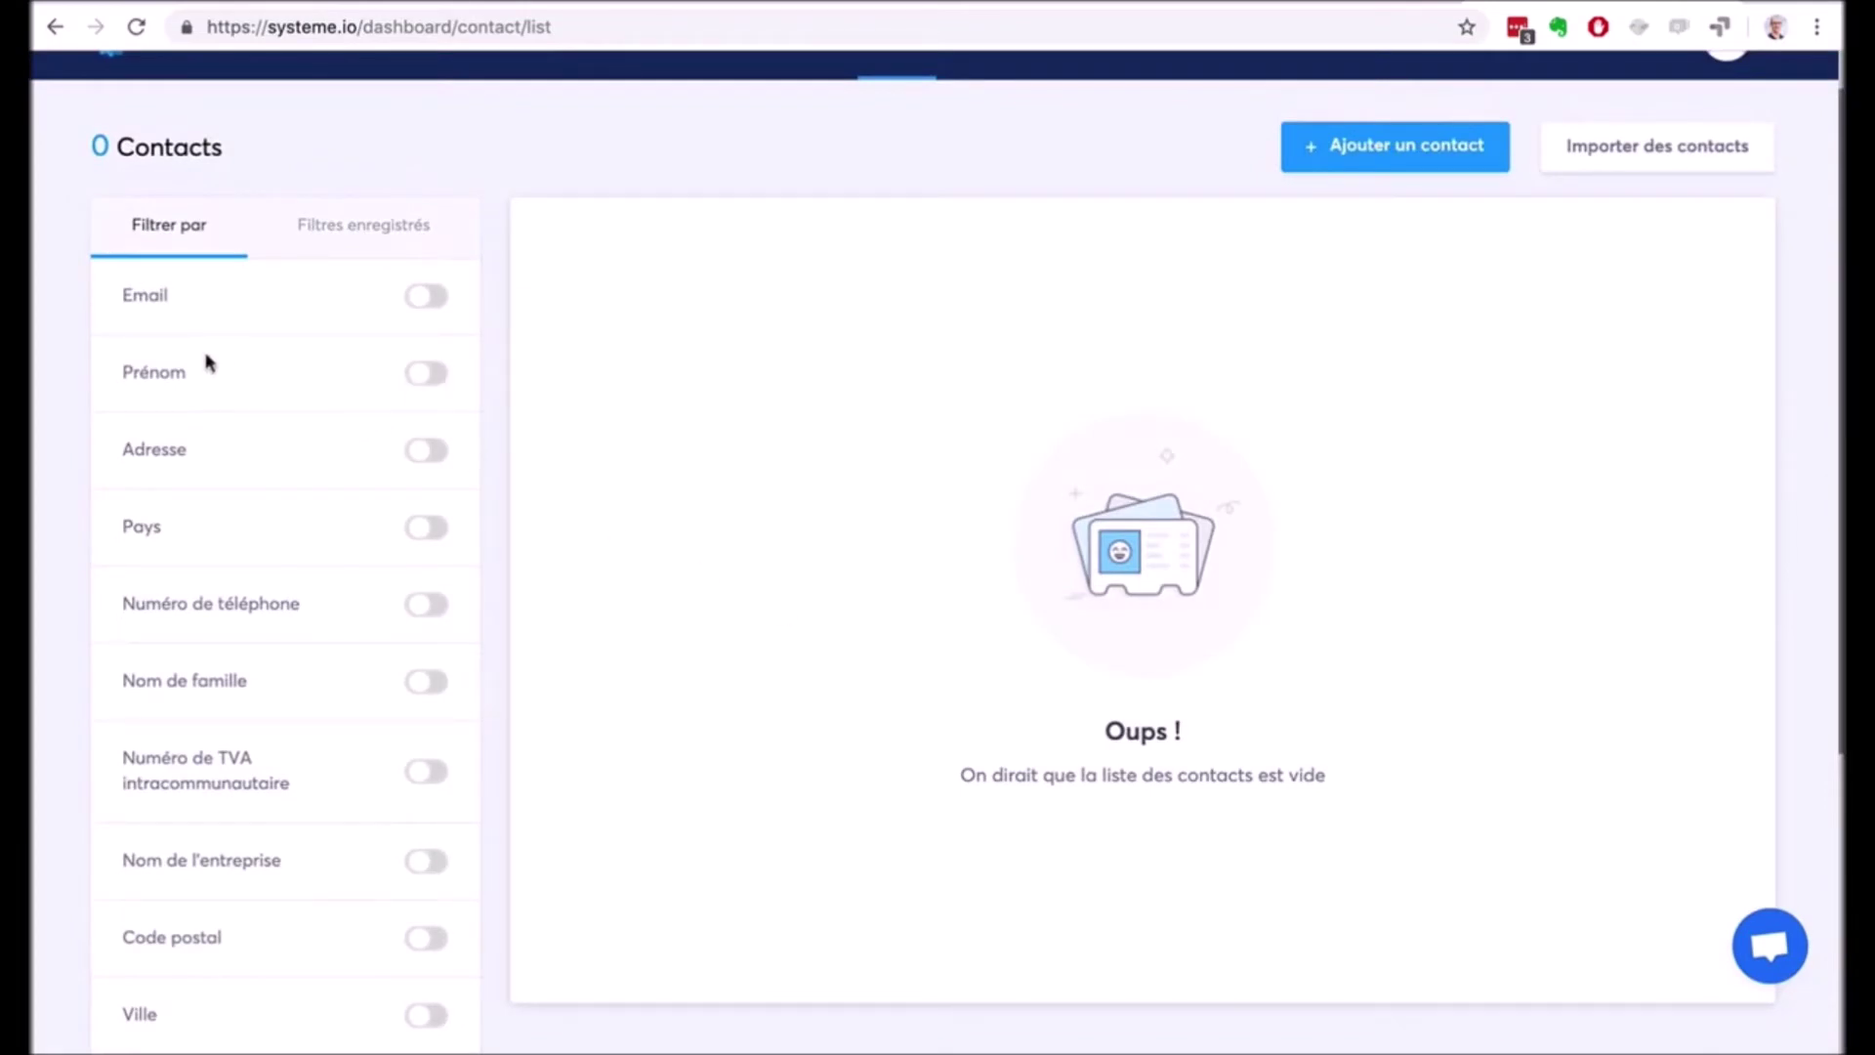
{"action": "scroll", "coordinate": [272, 603], "scroll_direction": "down", "scroll_amount": 4}
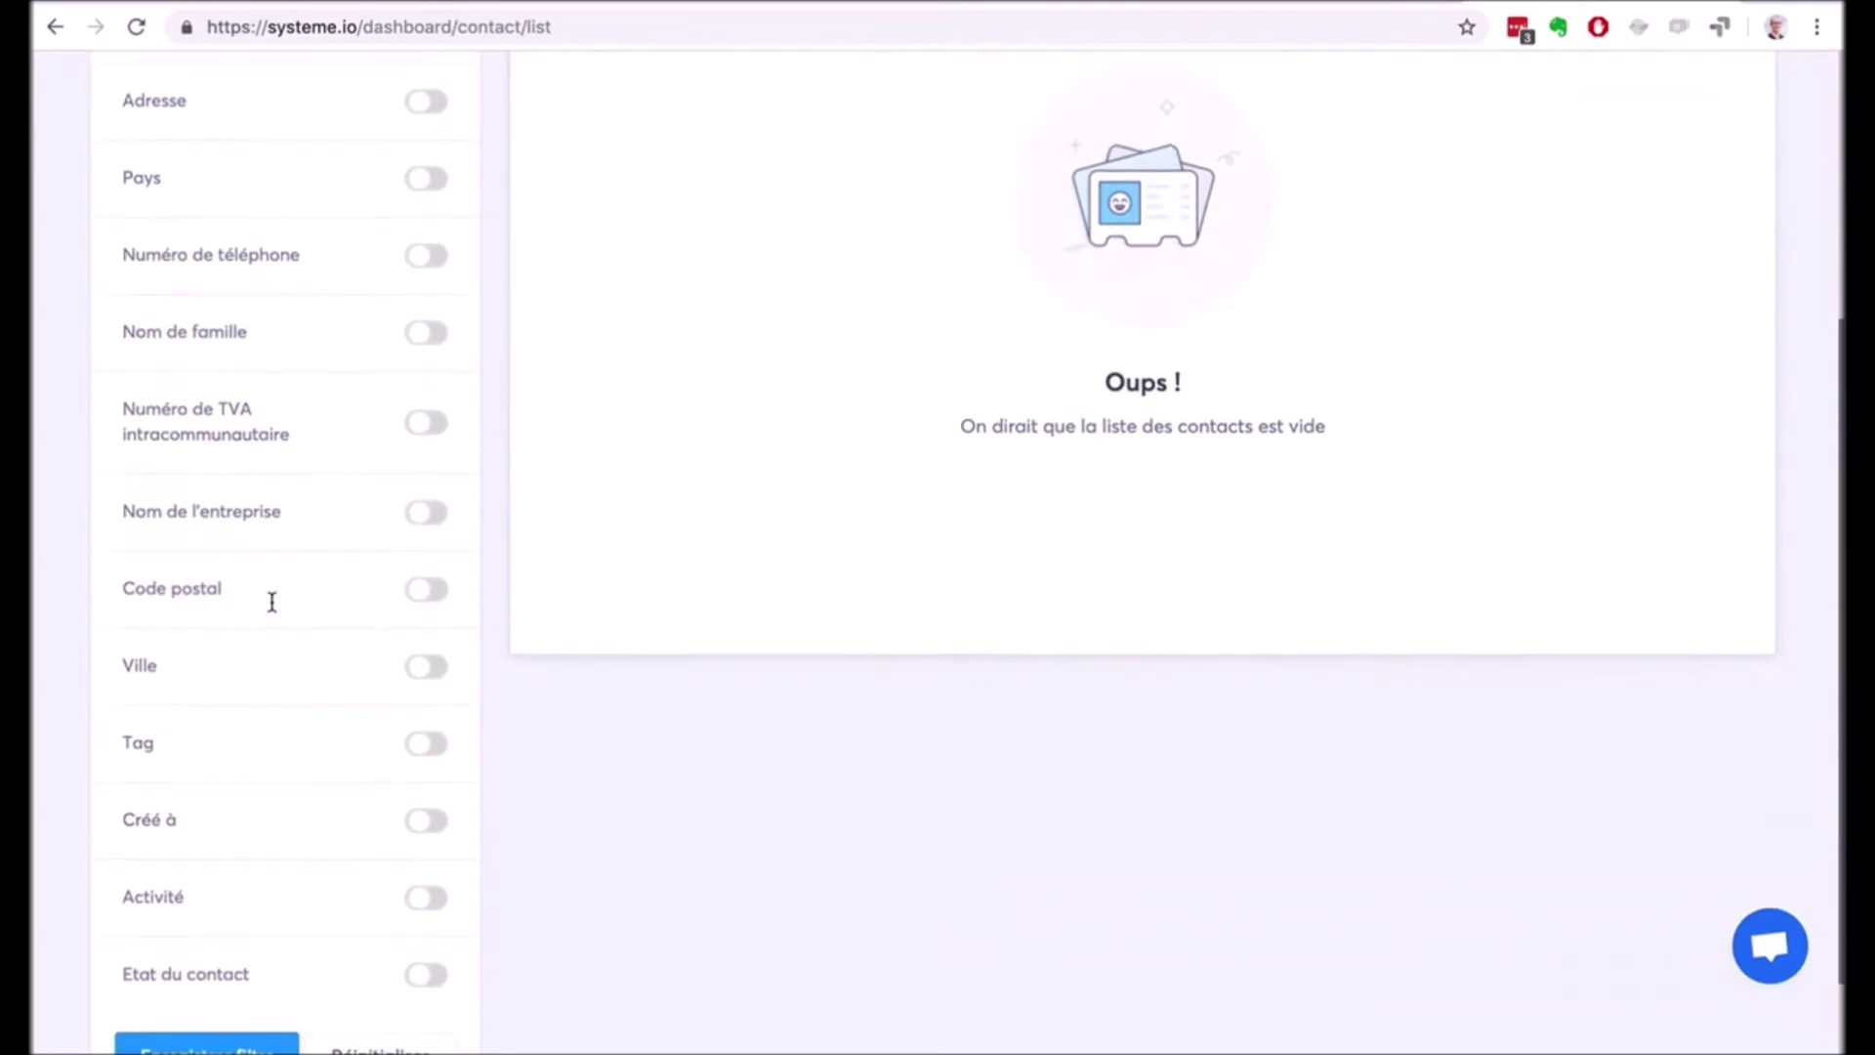
{"action": "scroll", "coordinate": [273, 606], "scroll_direction": "down", "scroll_amount": 1}
{"action": "scroll", "coordinate": [274, 609], "scroll_direction": "down", "scroll_amount": 1}
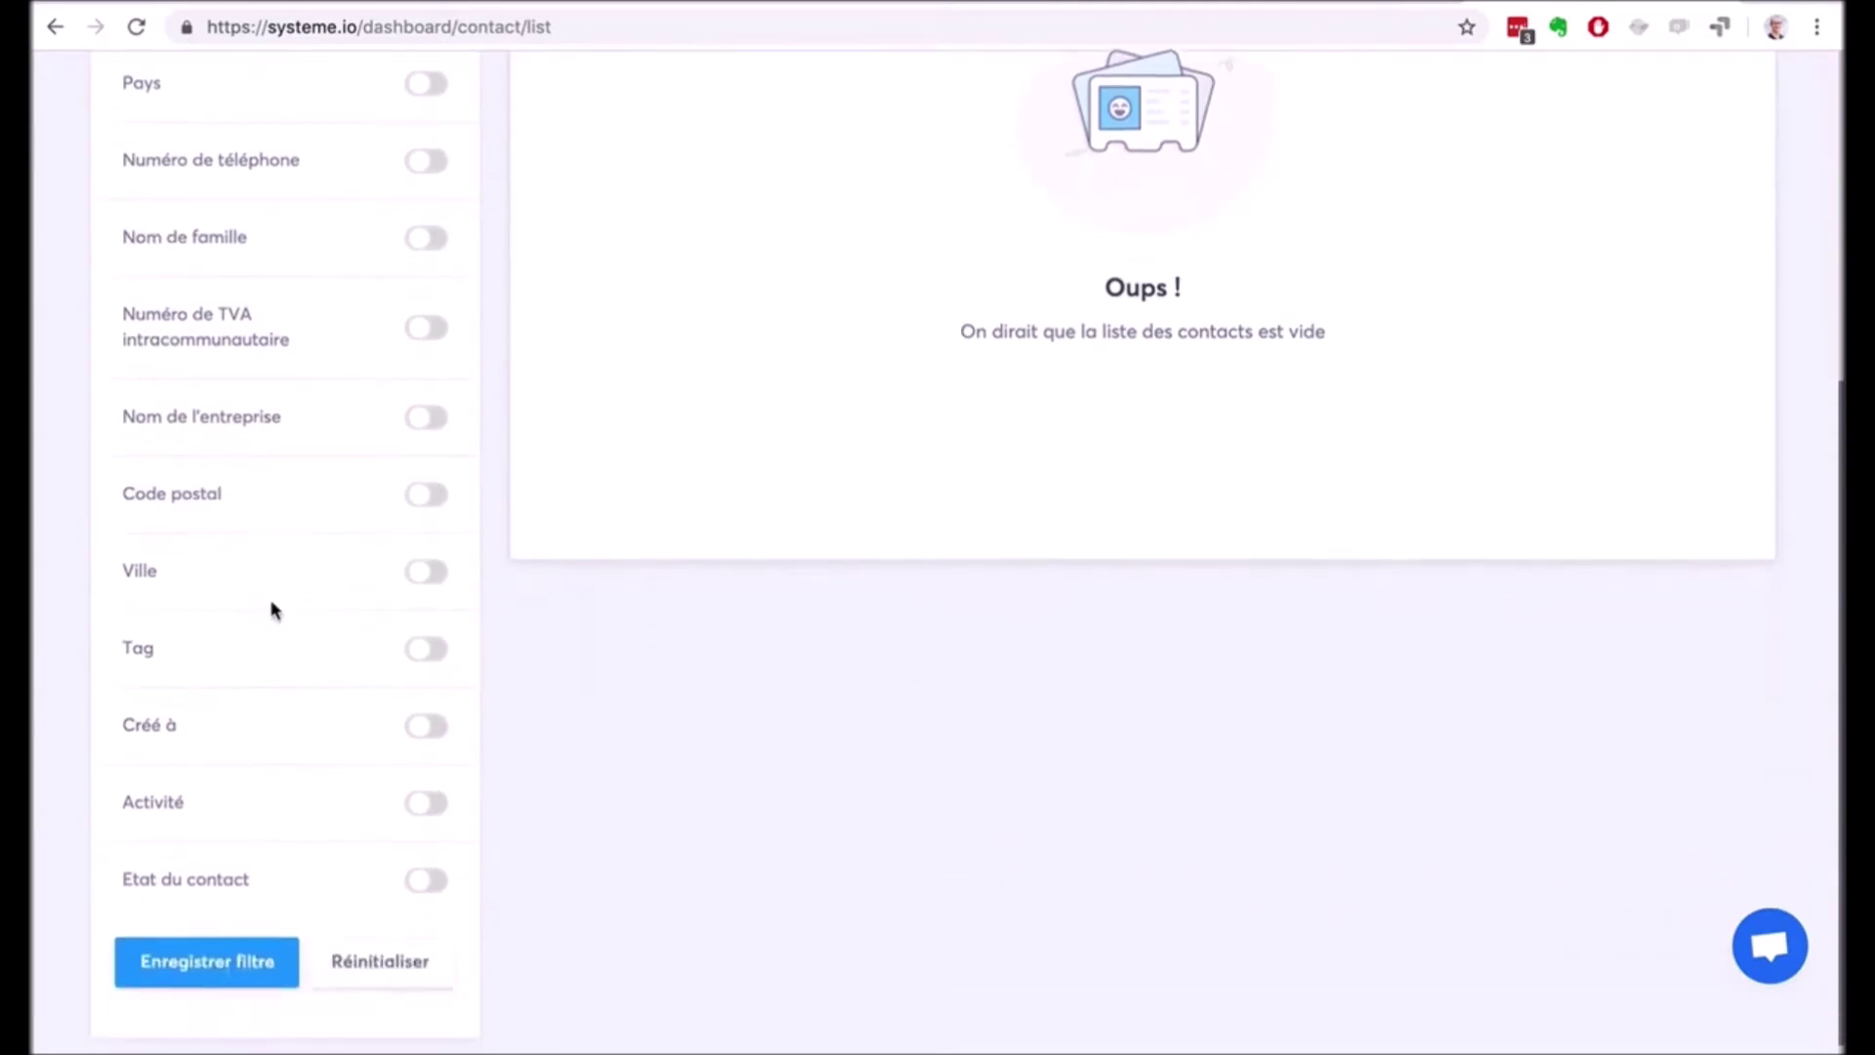
{"action": "scroll", "coordinate": [260, 614], "scroll_direction": "up", "scroll_amount": 5}
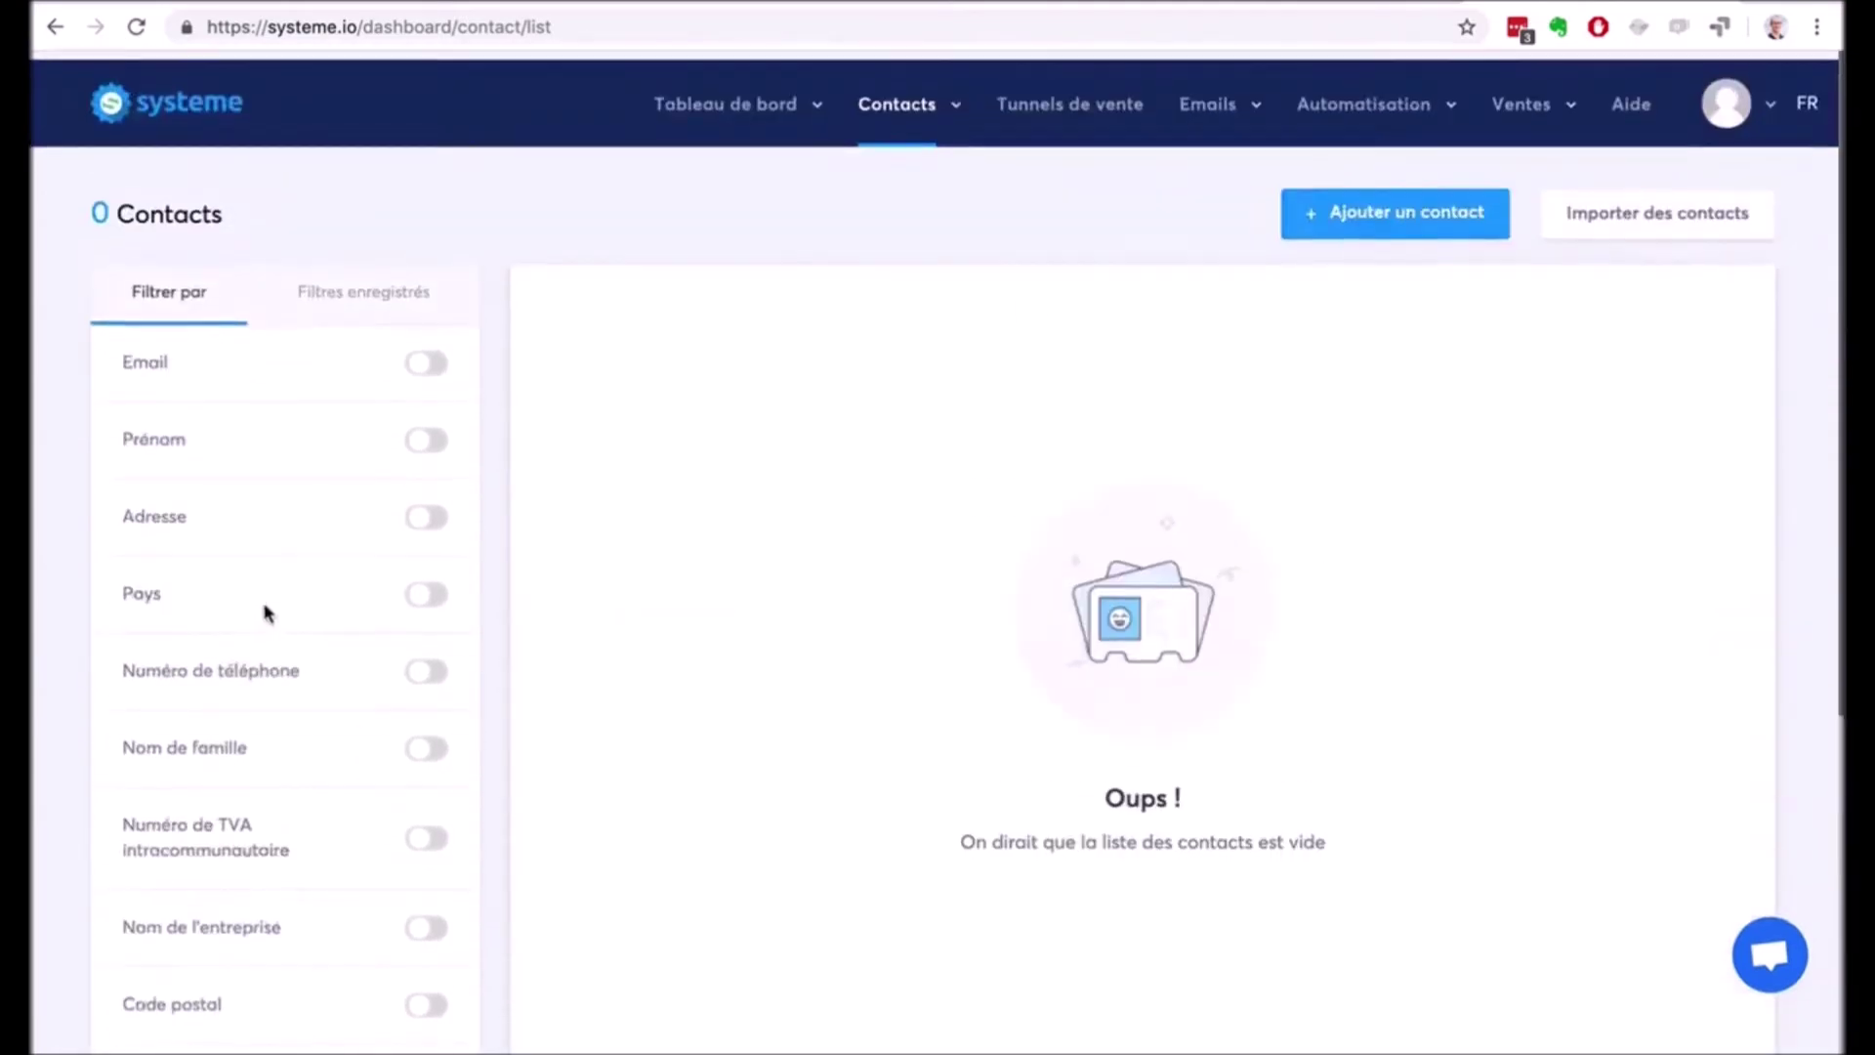
View the contact tag management page and the sales funnel list (Tunnels de vente).
{"action": "left_click", "coordinate": [899, 183]}
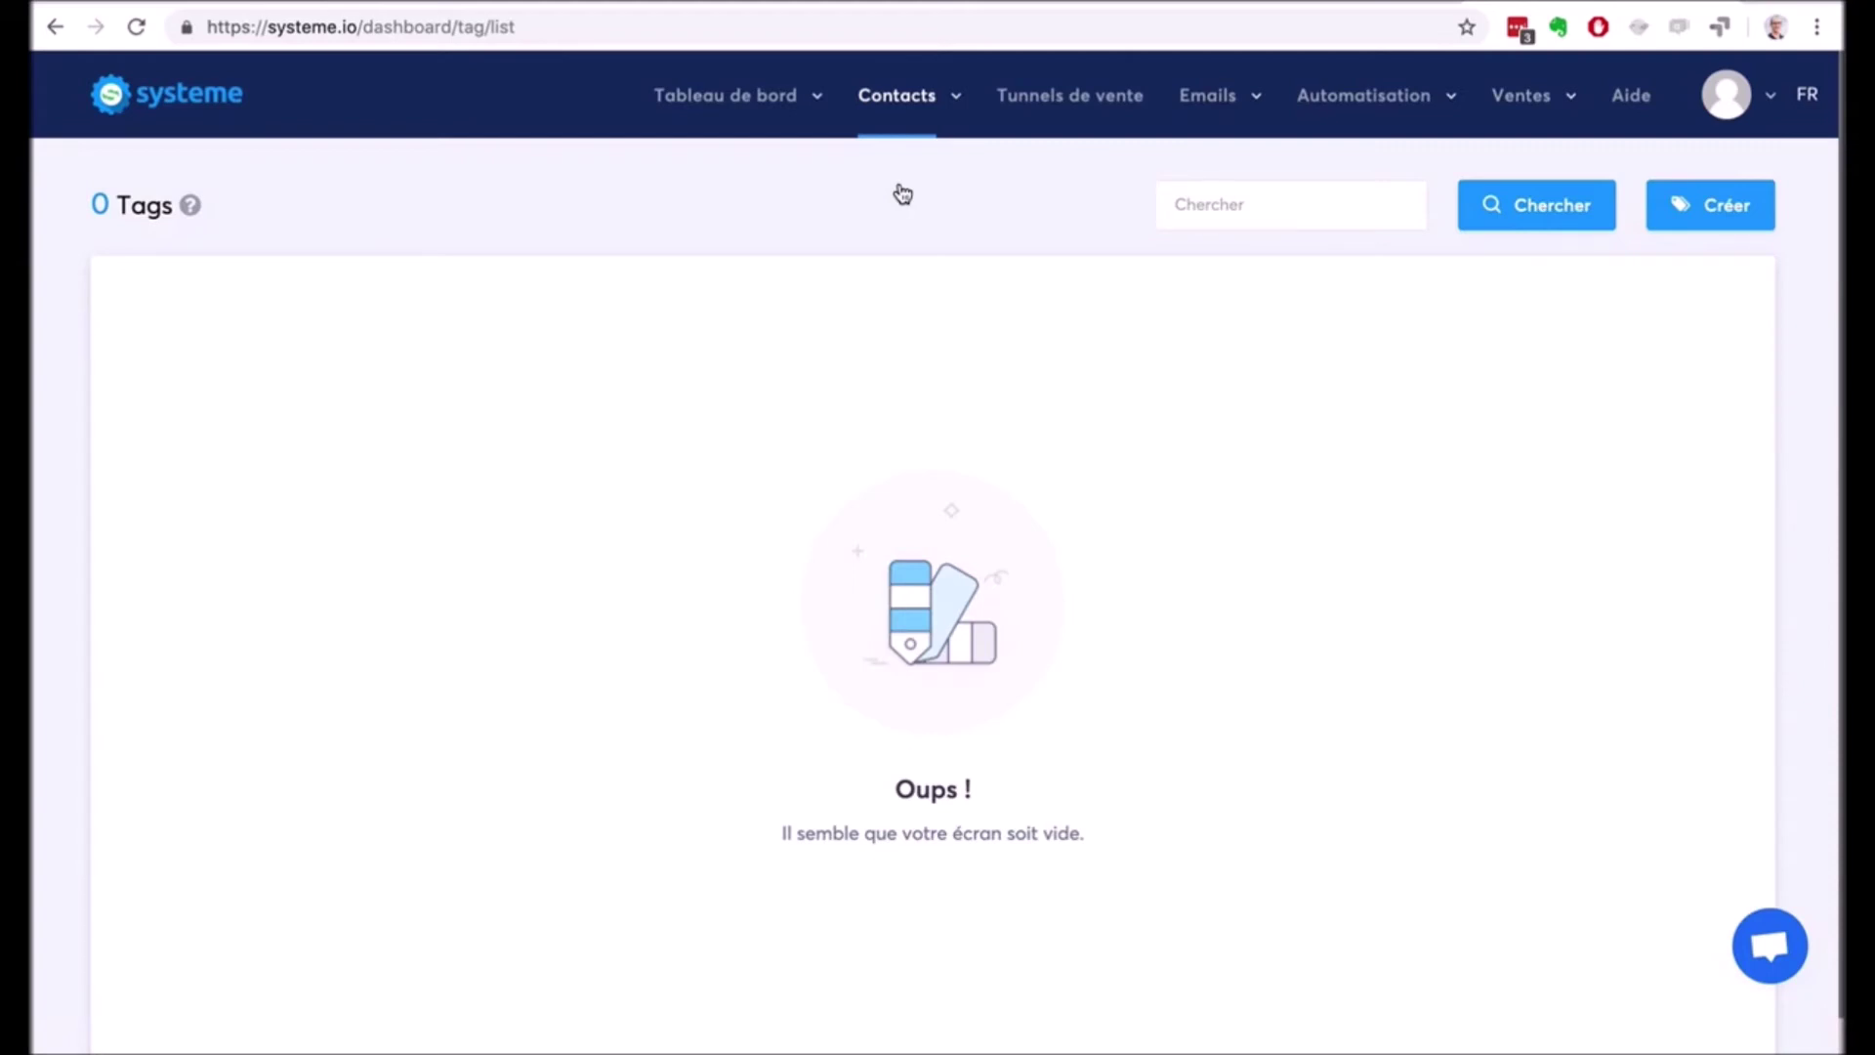
{"action": "left_click", "coordinate": [1111, 102]}
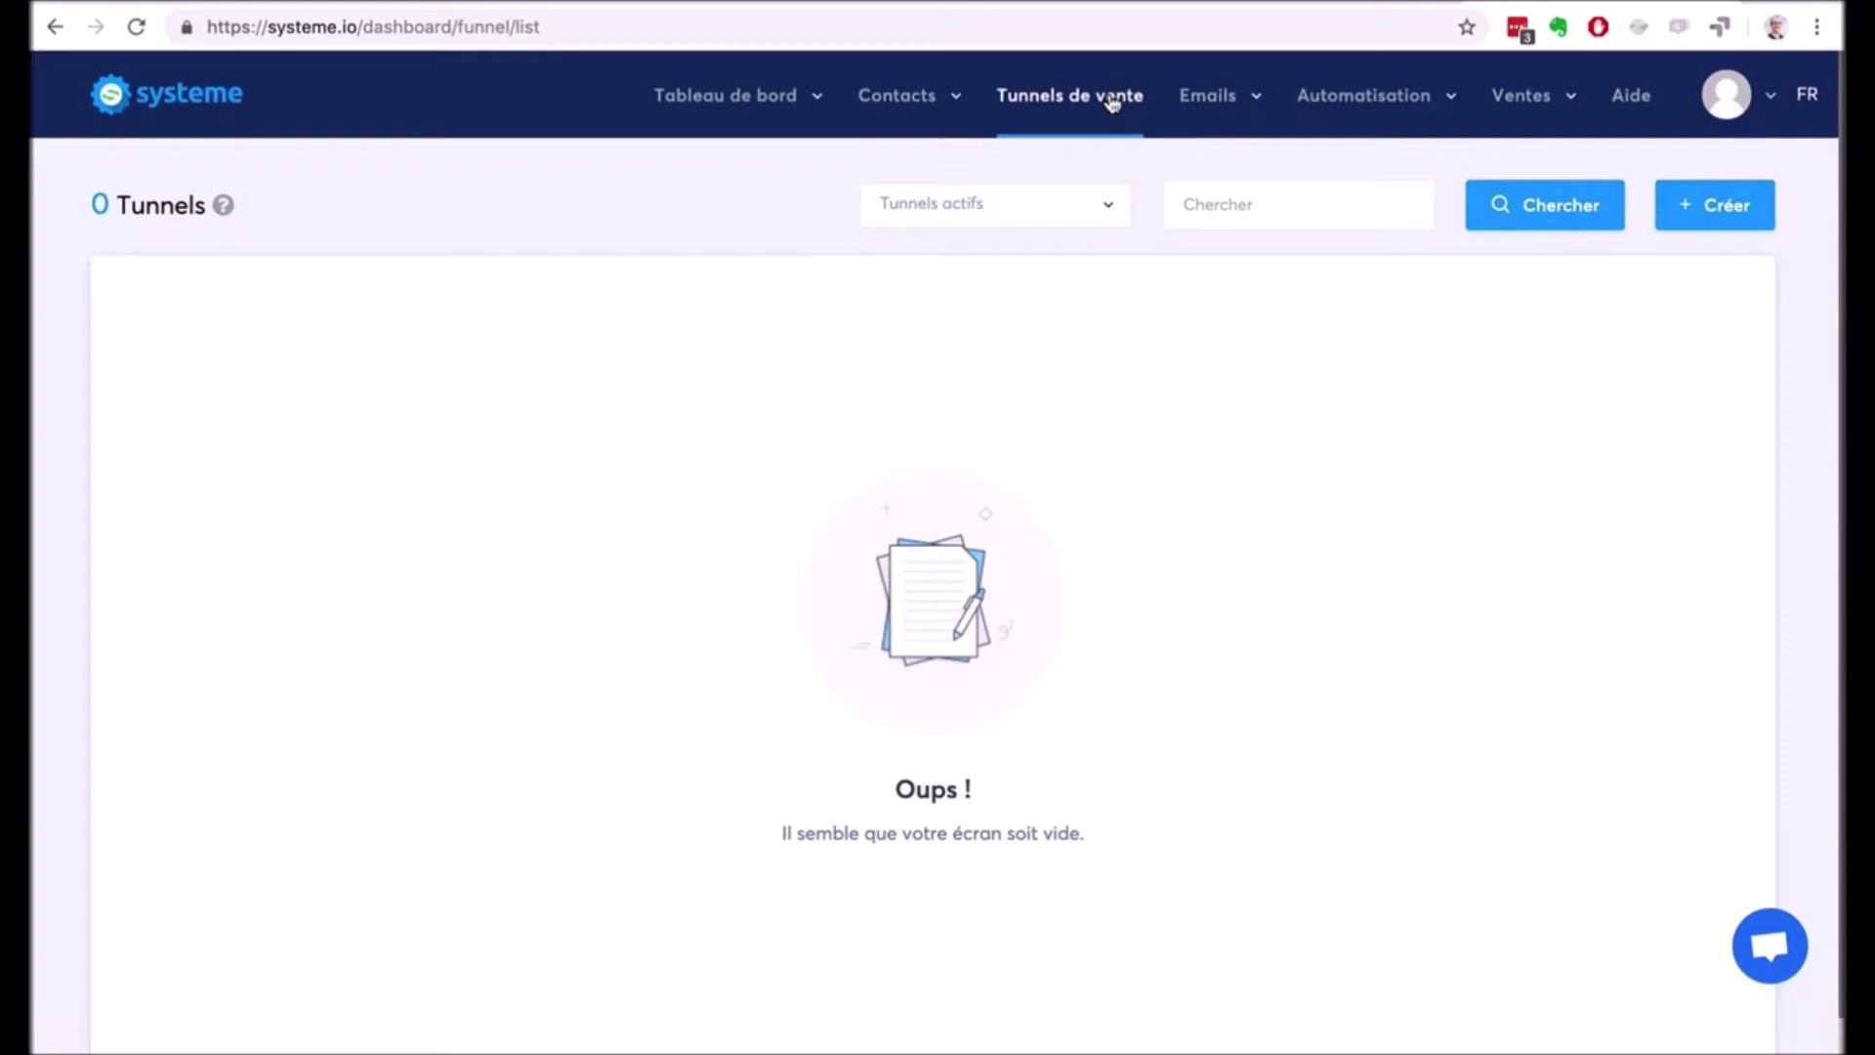
Open the email statistics and examine the charts for sent emails, opens, spam and bounces.
{"action": "mouse_move", "coordinate": [1209, 109]}
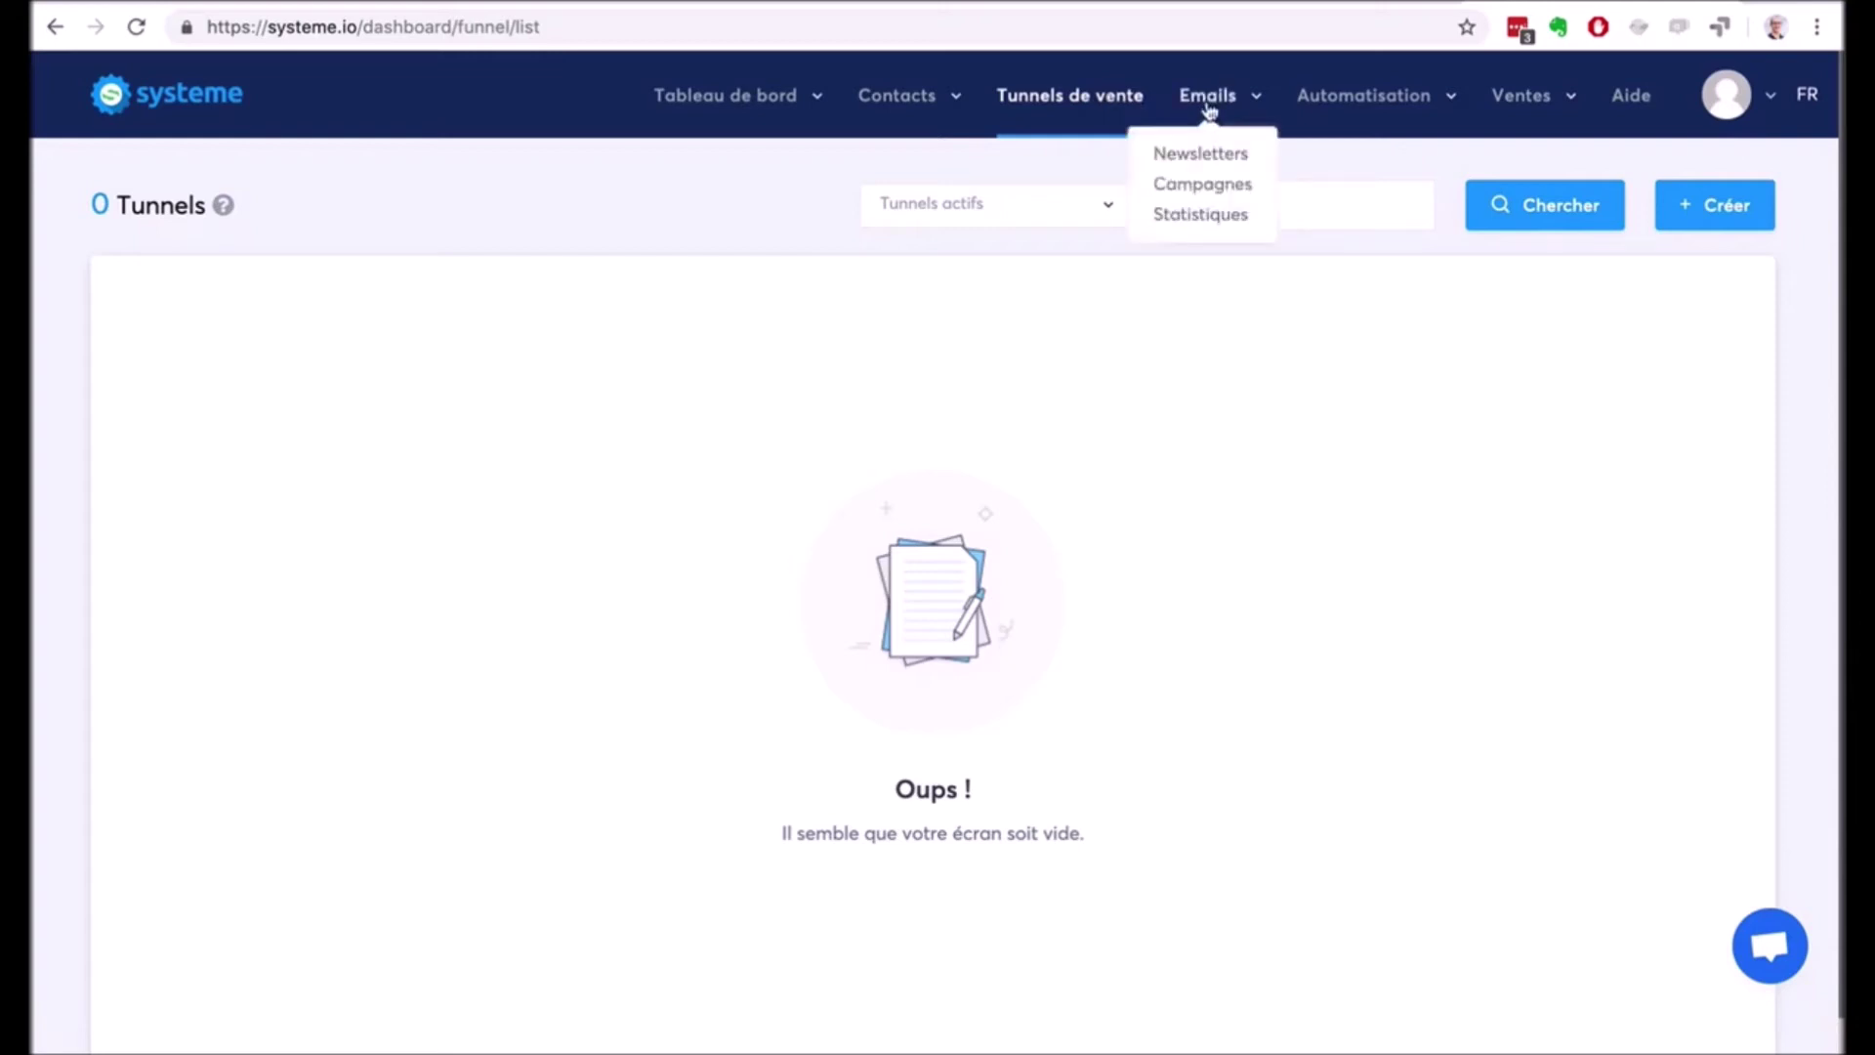
{"action": "left_click", "coordinate": [1205, 217]}
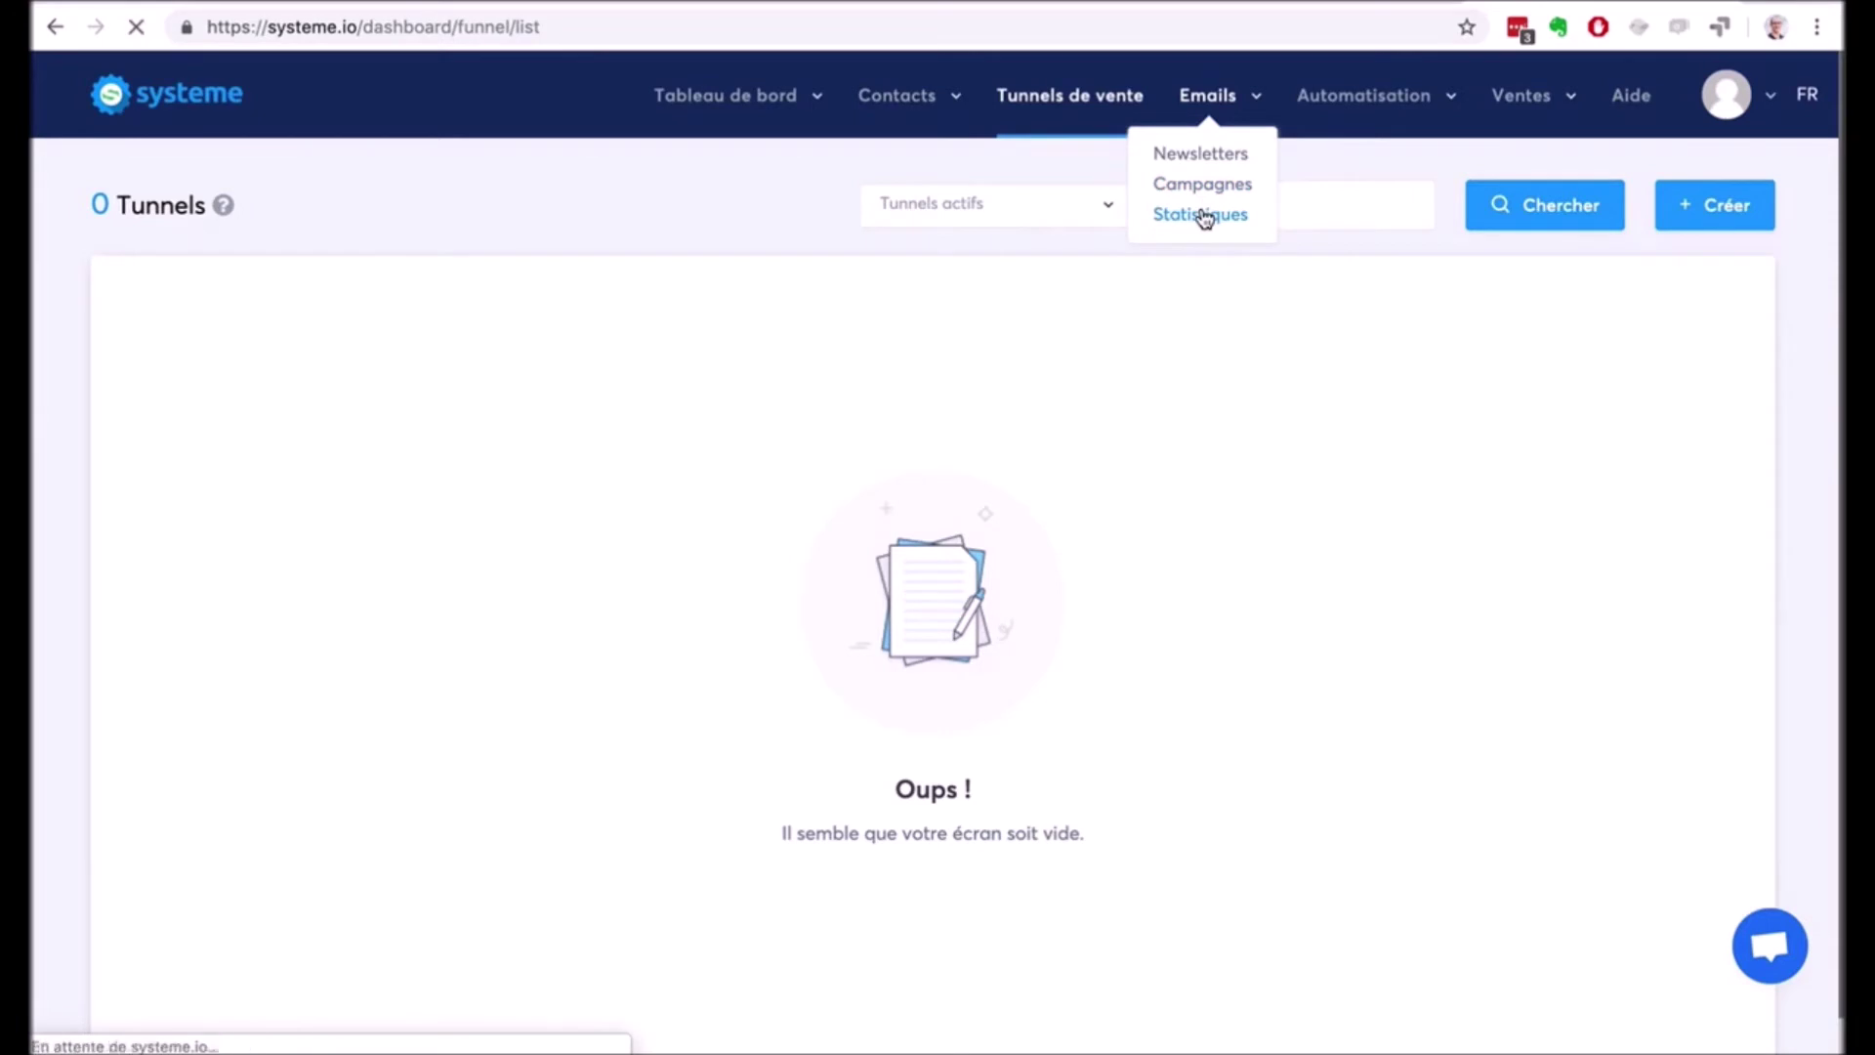
{"action": "scroll", "coordinate": [244, 368], "scroll_direction": "down", "scroll_amount": 4}
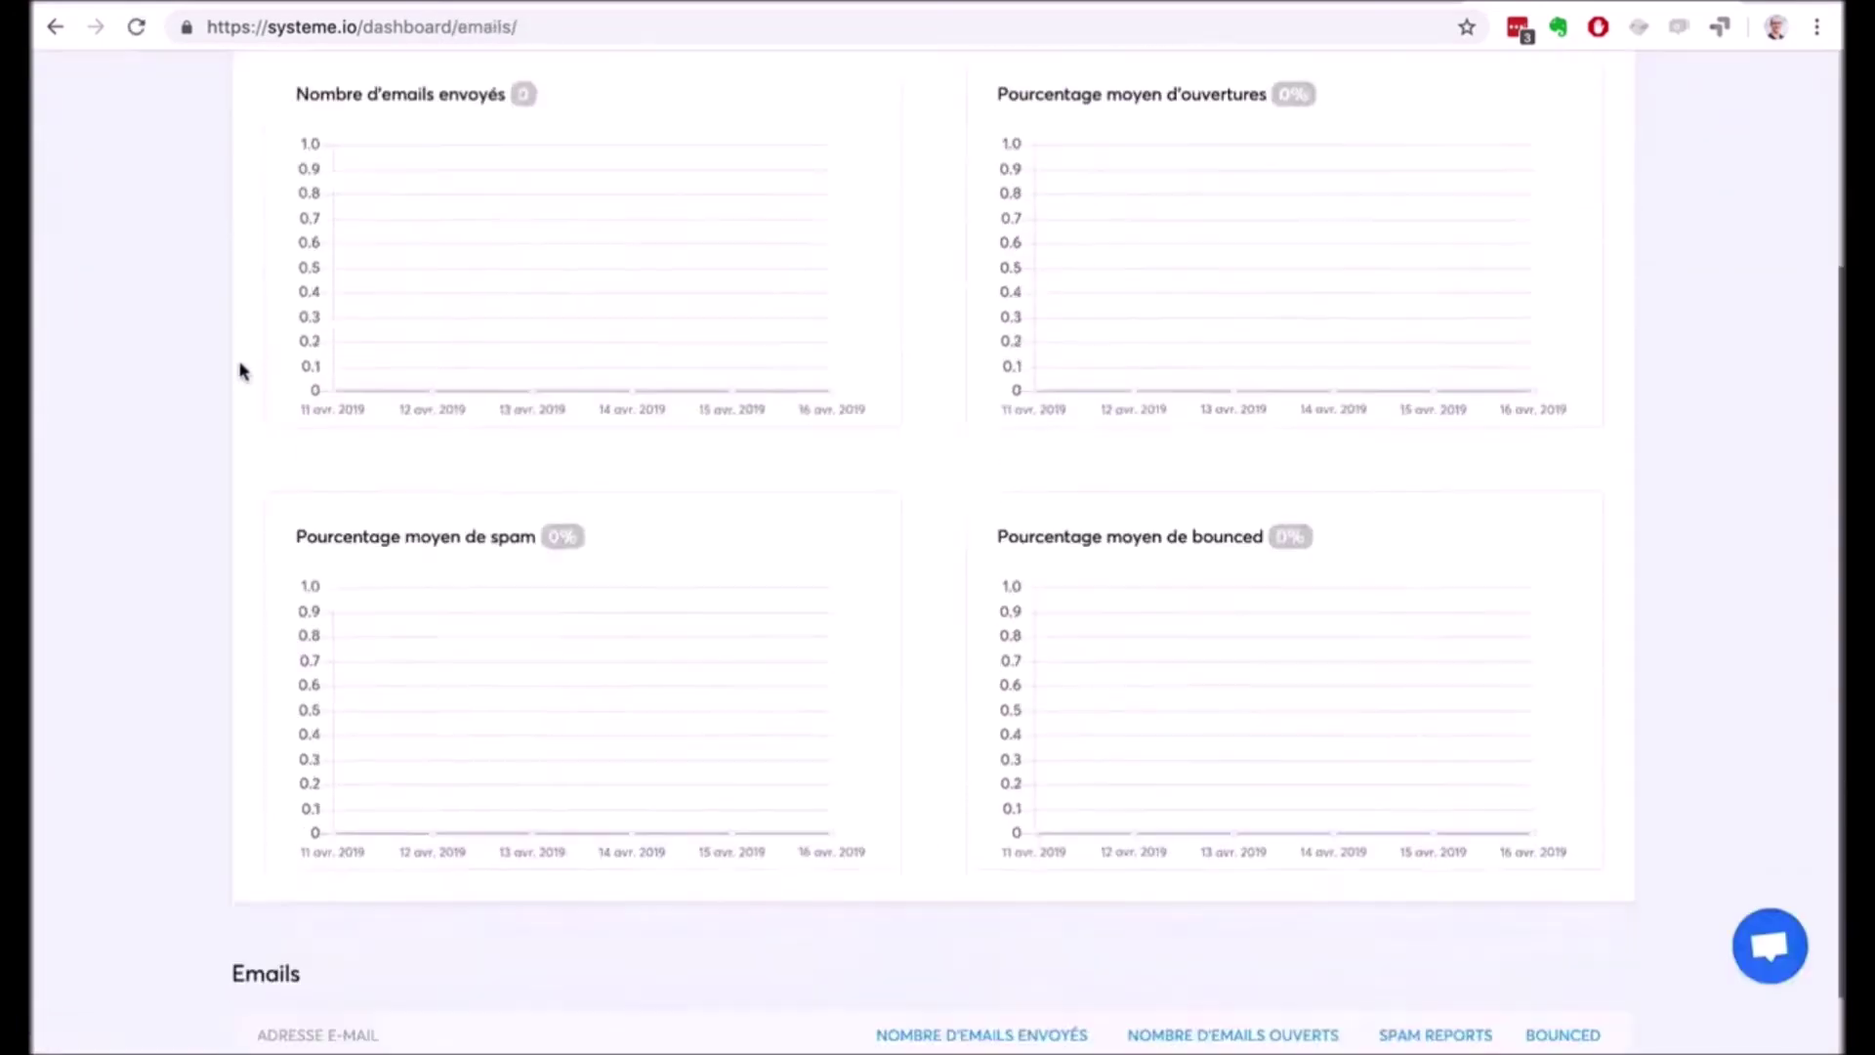
{"action": "scroll", "coordinate": [244, 368], "scroll_direction": "up", "scroll_amount": 4}
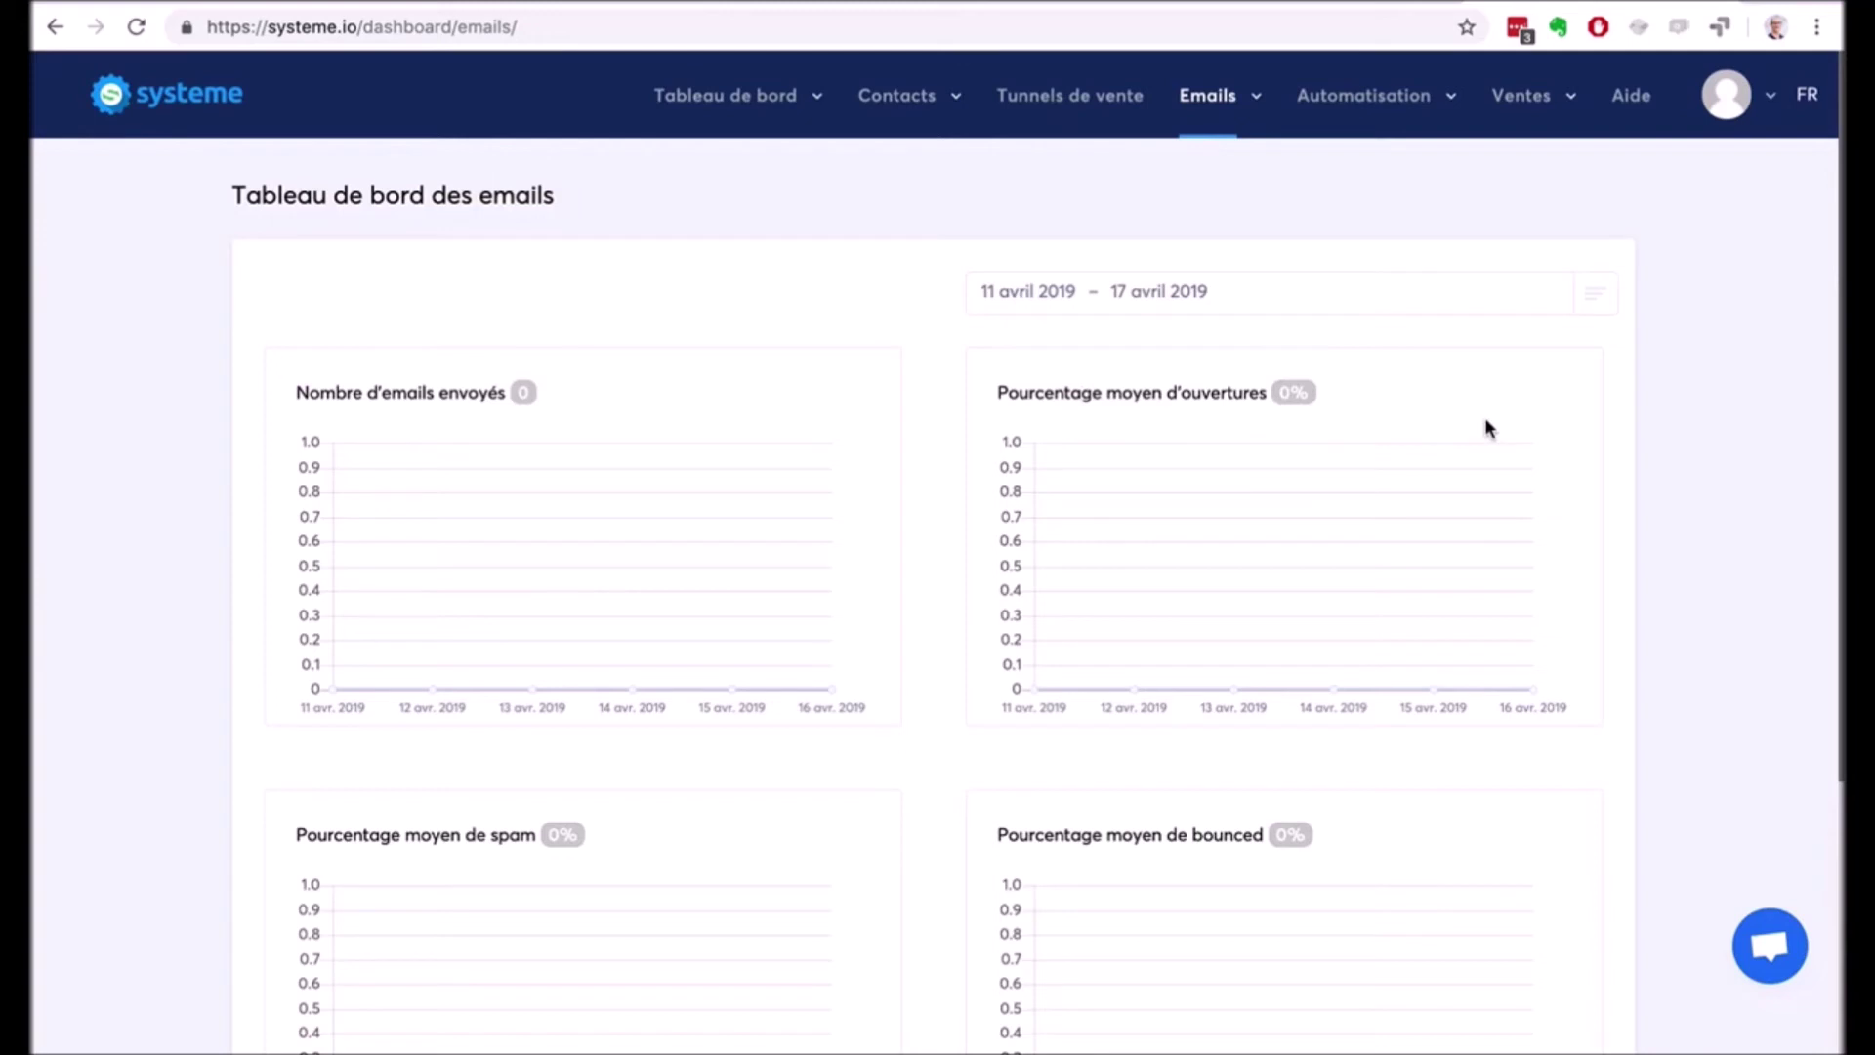
View the automation rules list and the workflow editor's list.
{"action": "mouse_move", "coordinate": [1375, 109]}
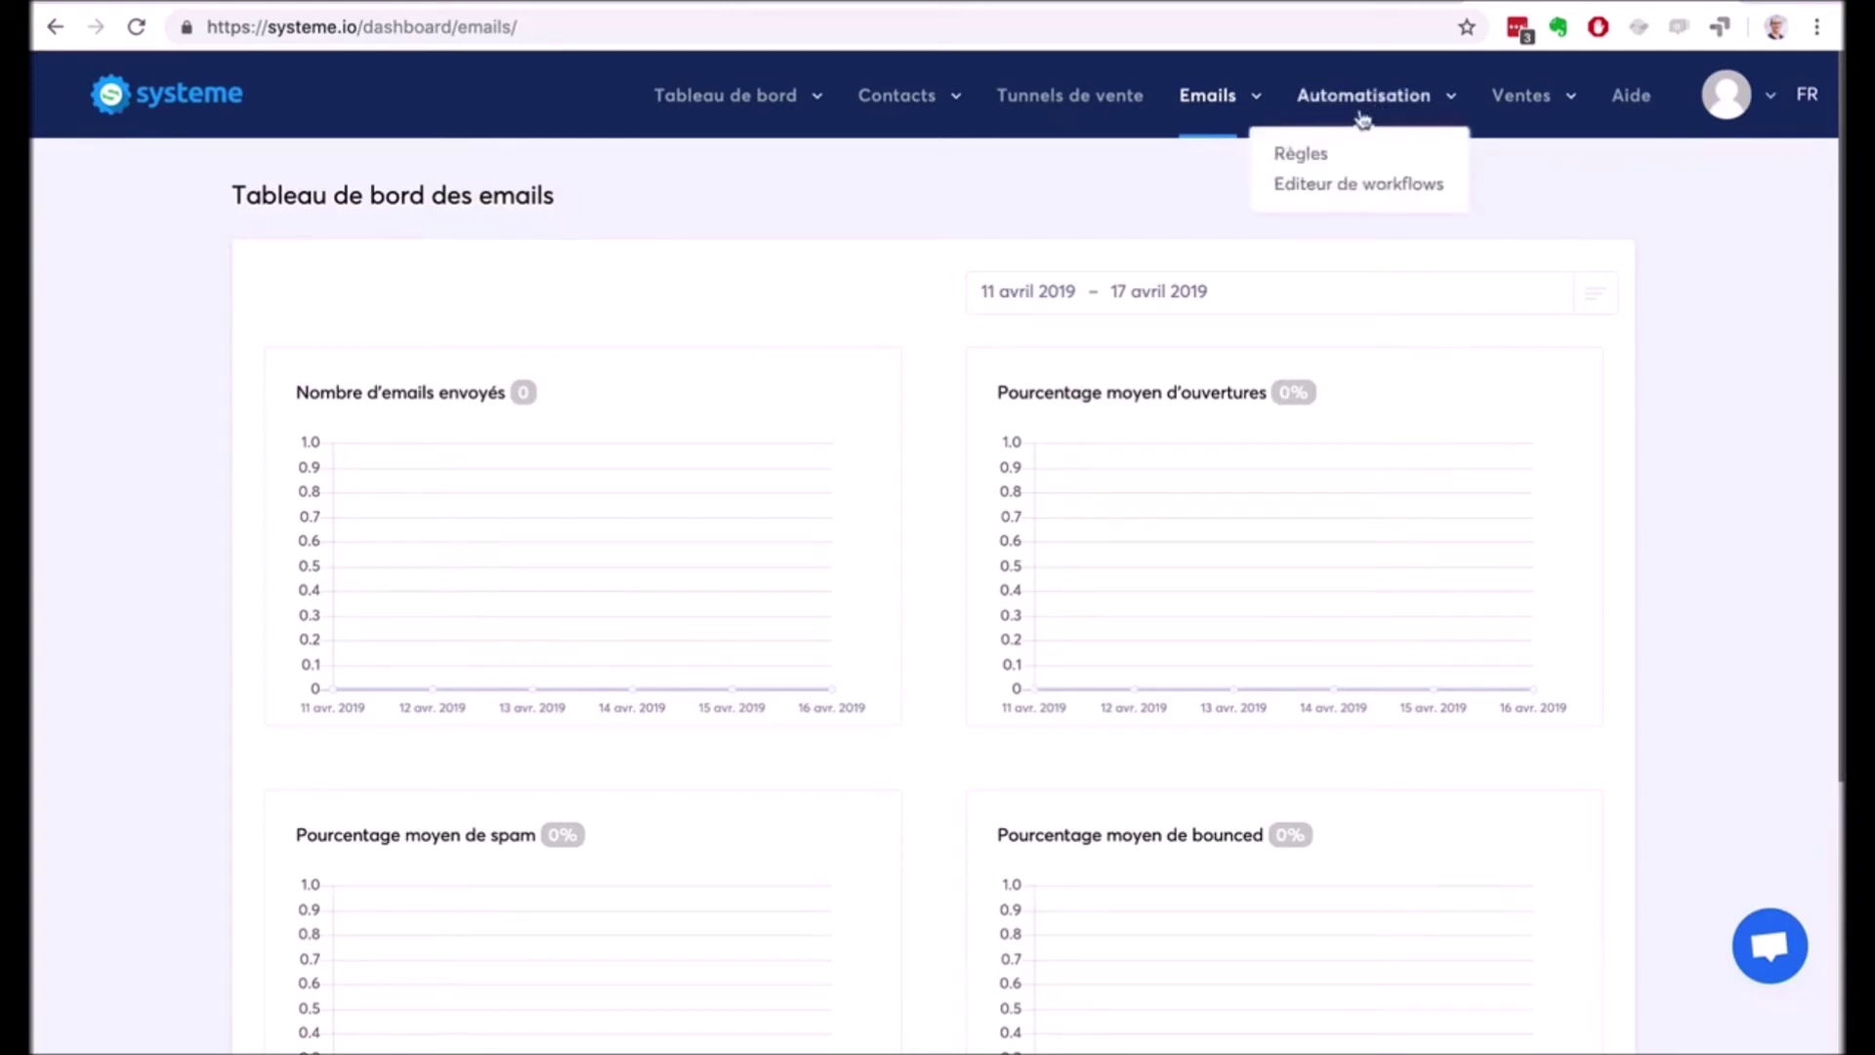
{"action": "left_click", "coordinate": [1298, 154]}
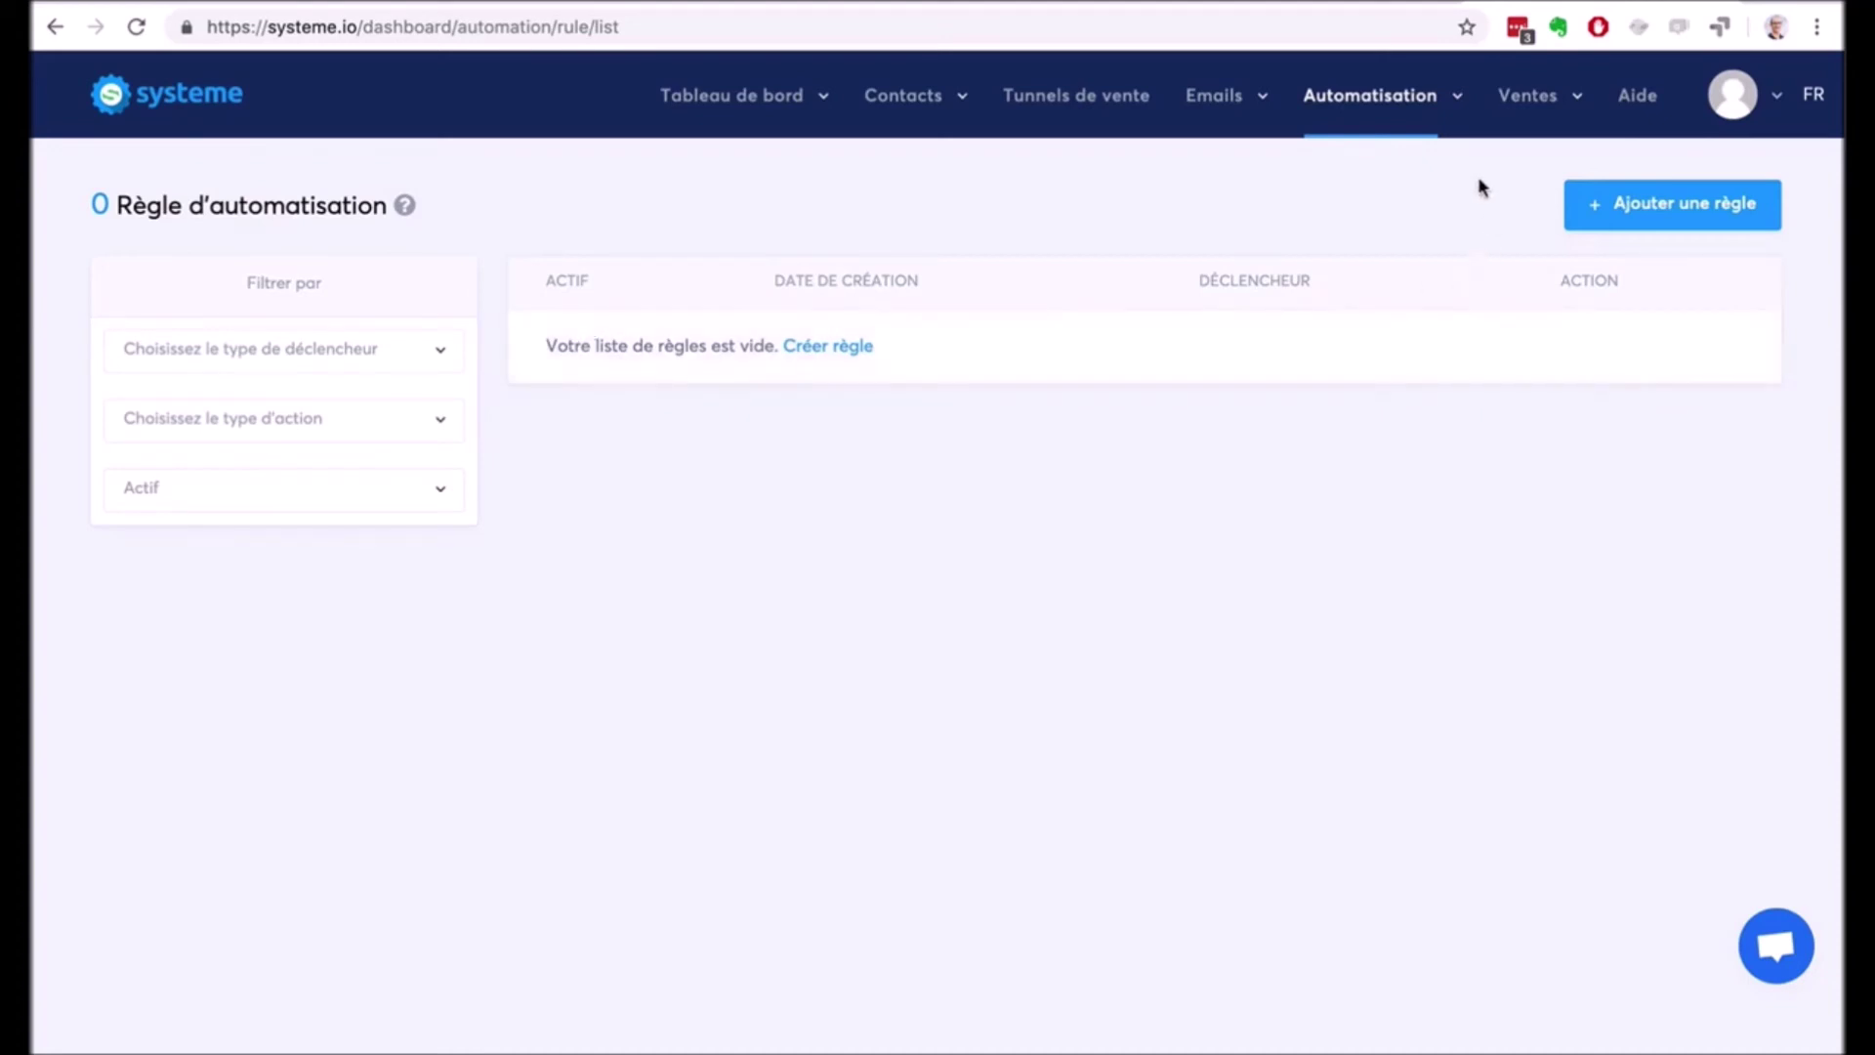
{"action": "mouse_move", "coordinate": [1381, 95]}
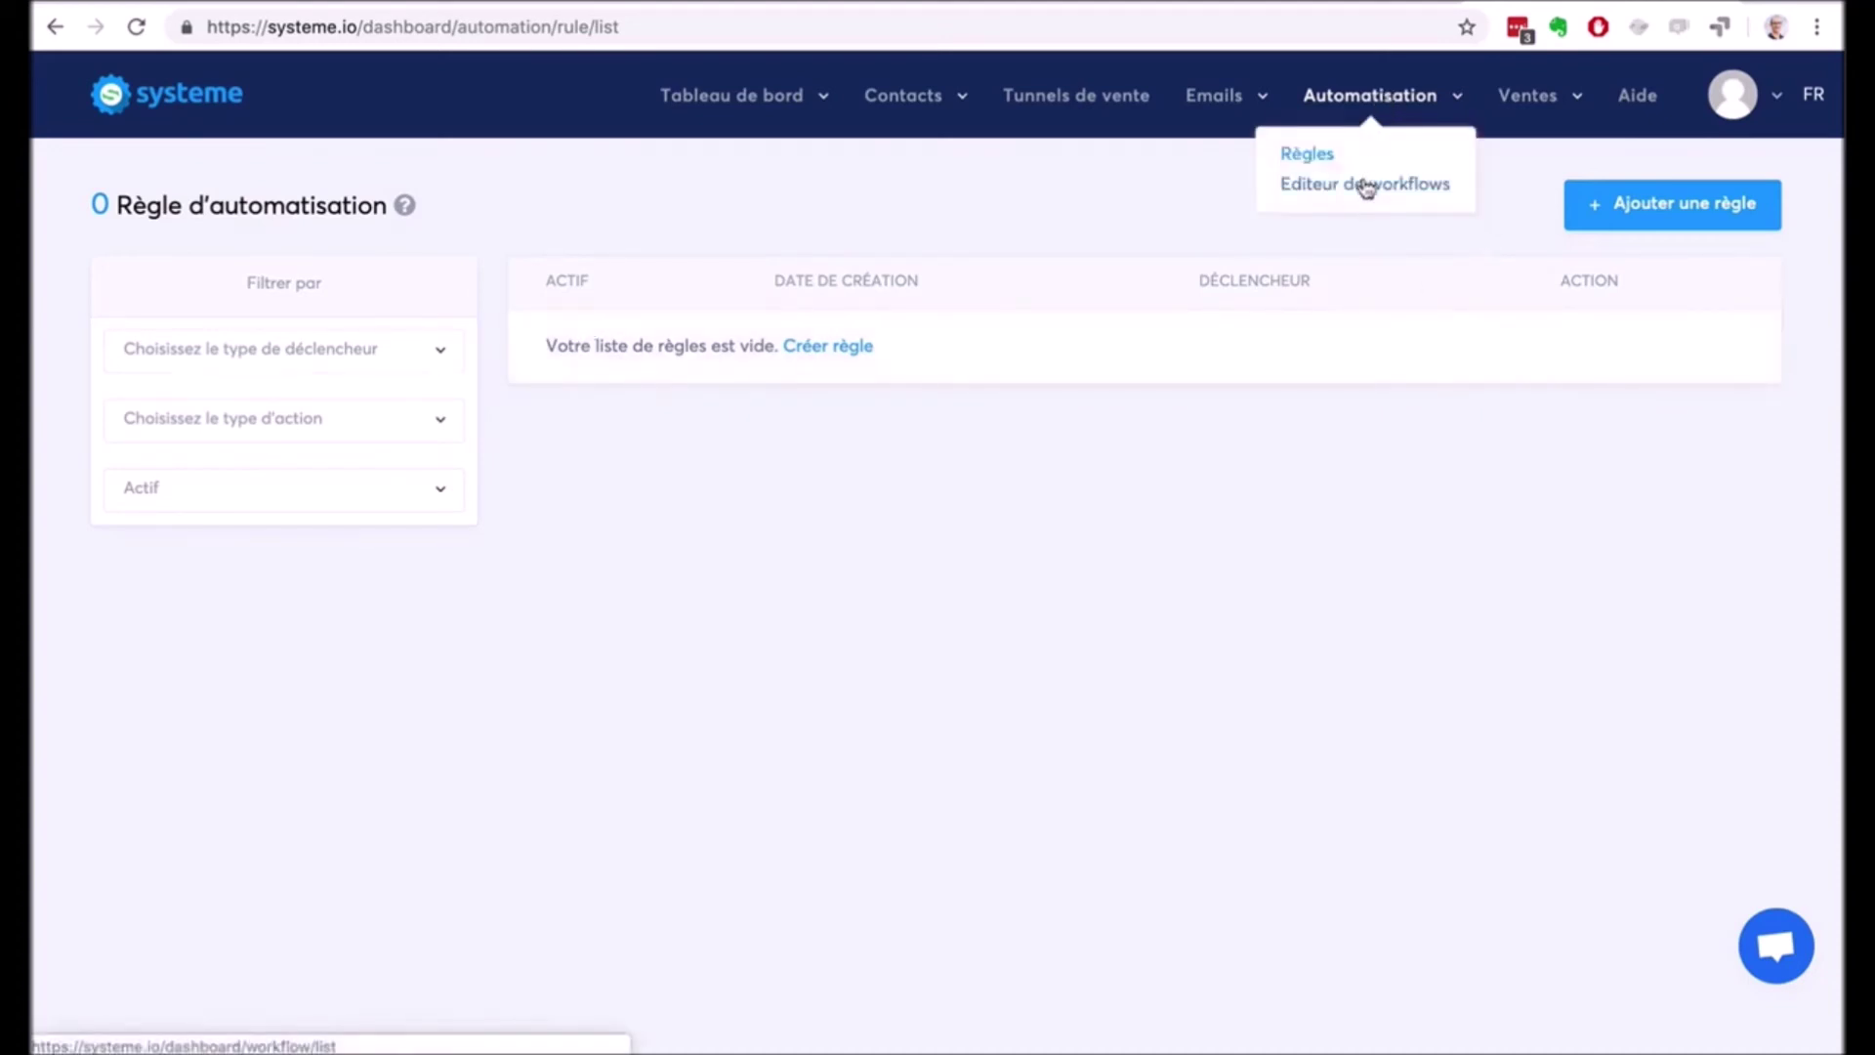
{"action": "left_click", "coordinate": [1366, 186]}
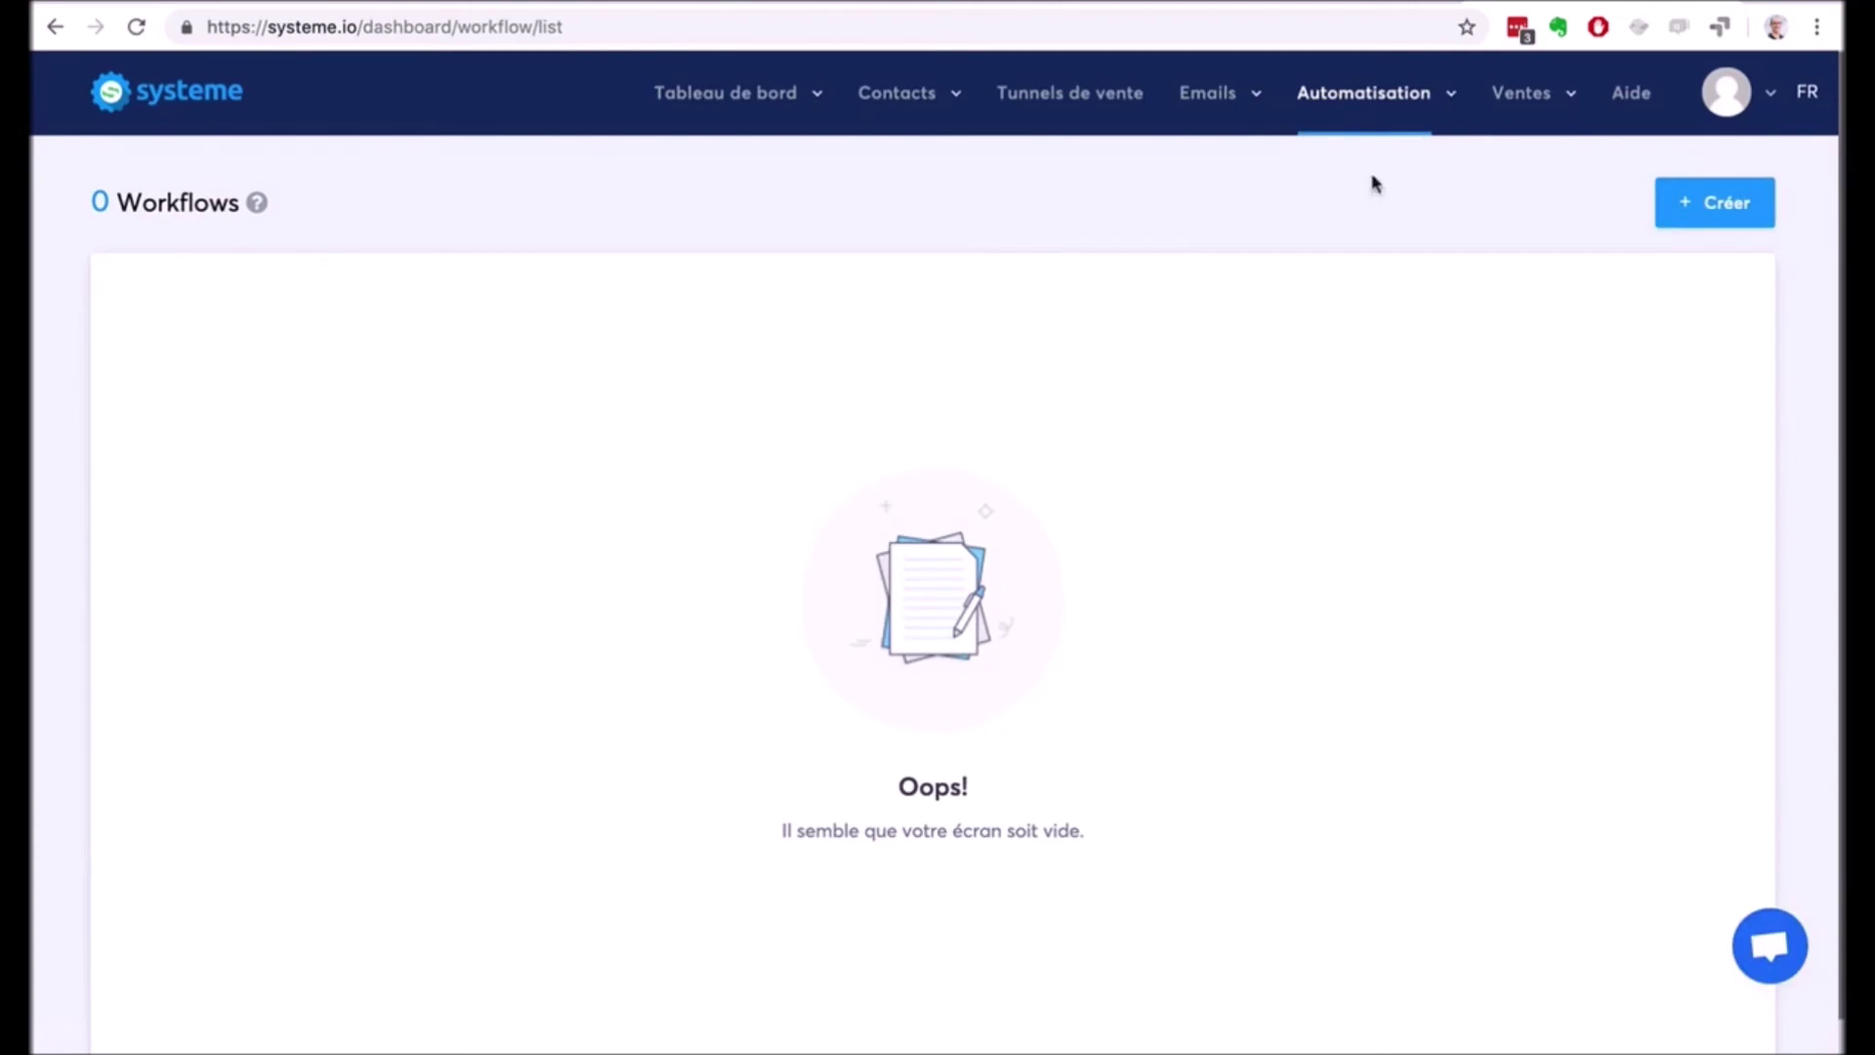
Look over the sections available under Ventes and view the product list.
{"action": "mouse_move", "coordinate": [1536, 92]}
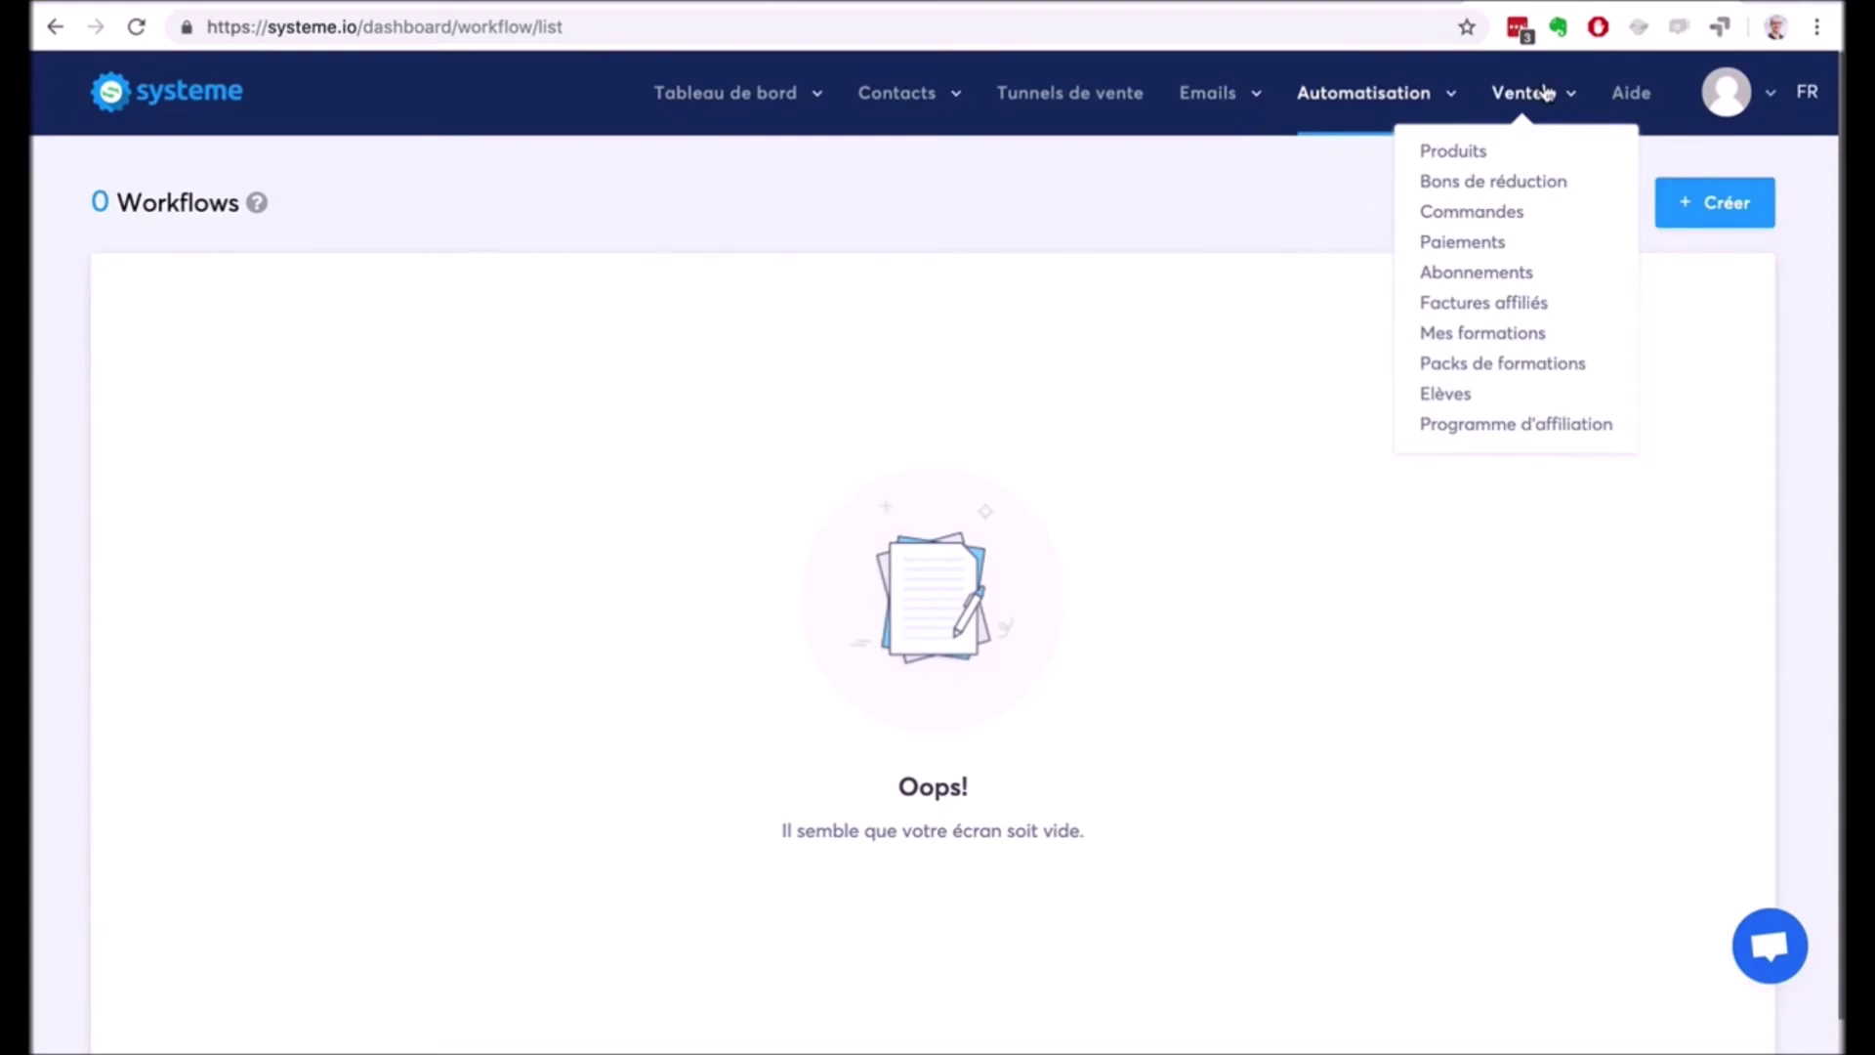
{"action": "left_click", "coordinate": [1455, 154]}
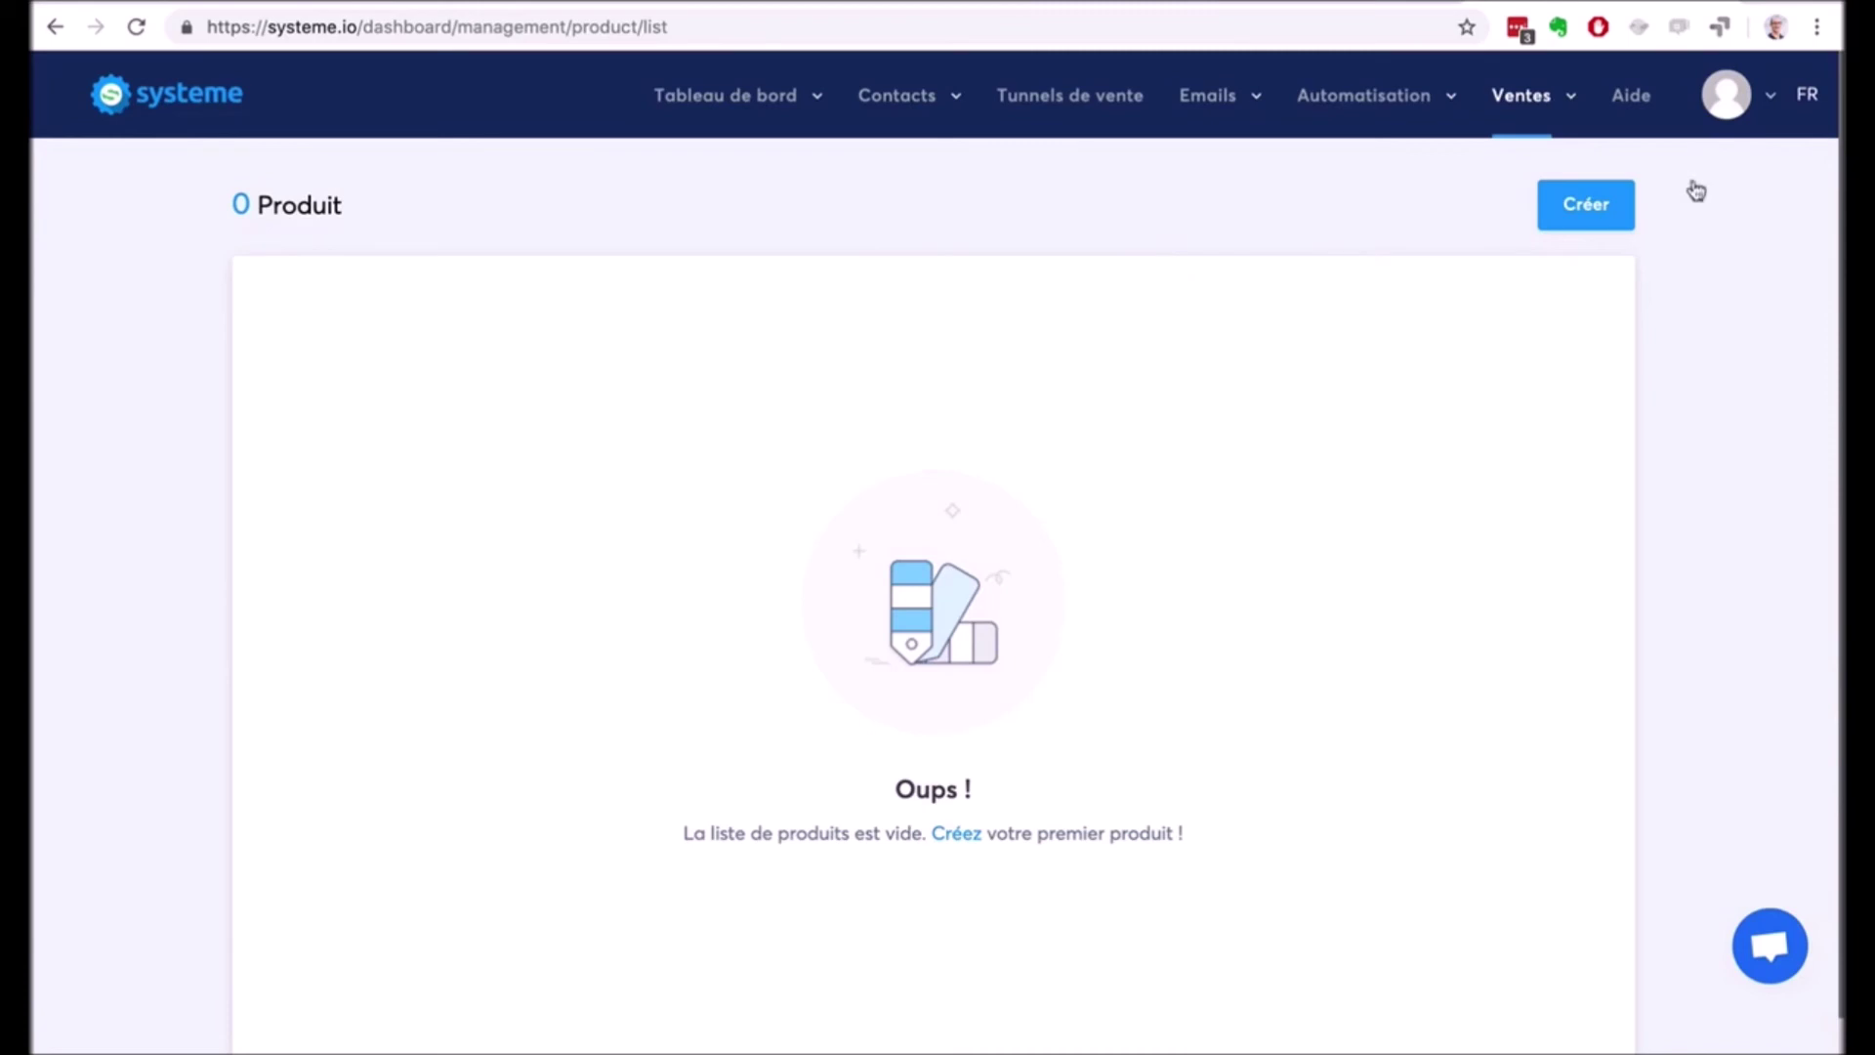
{"action": "mouse_move", "coordinate": [1543, 114]}
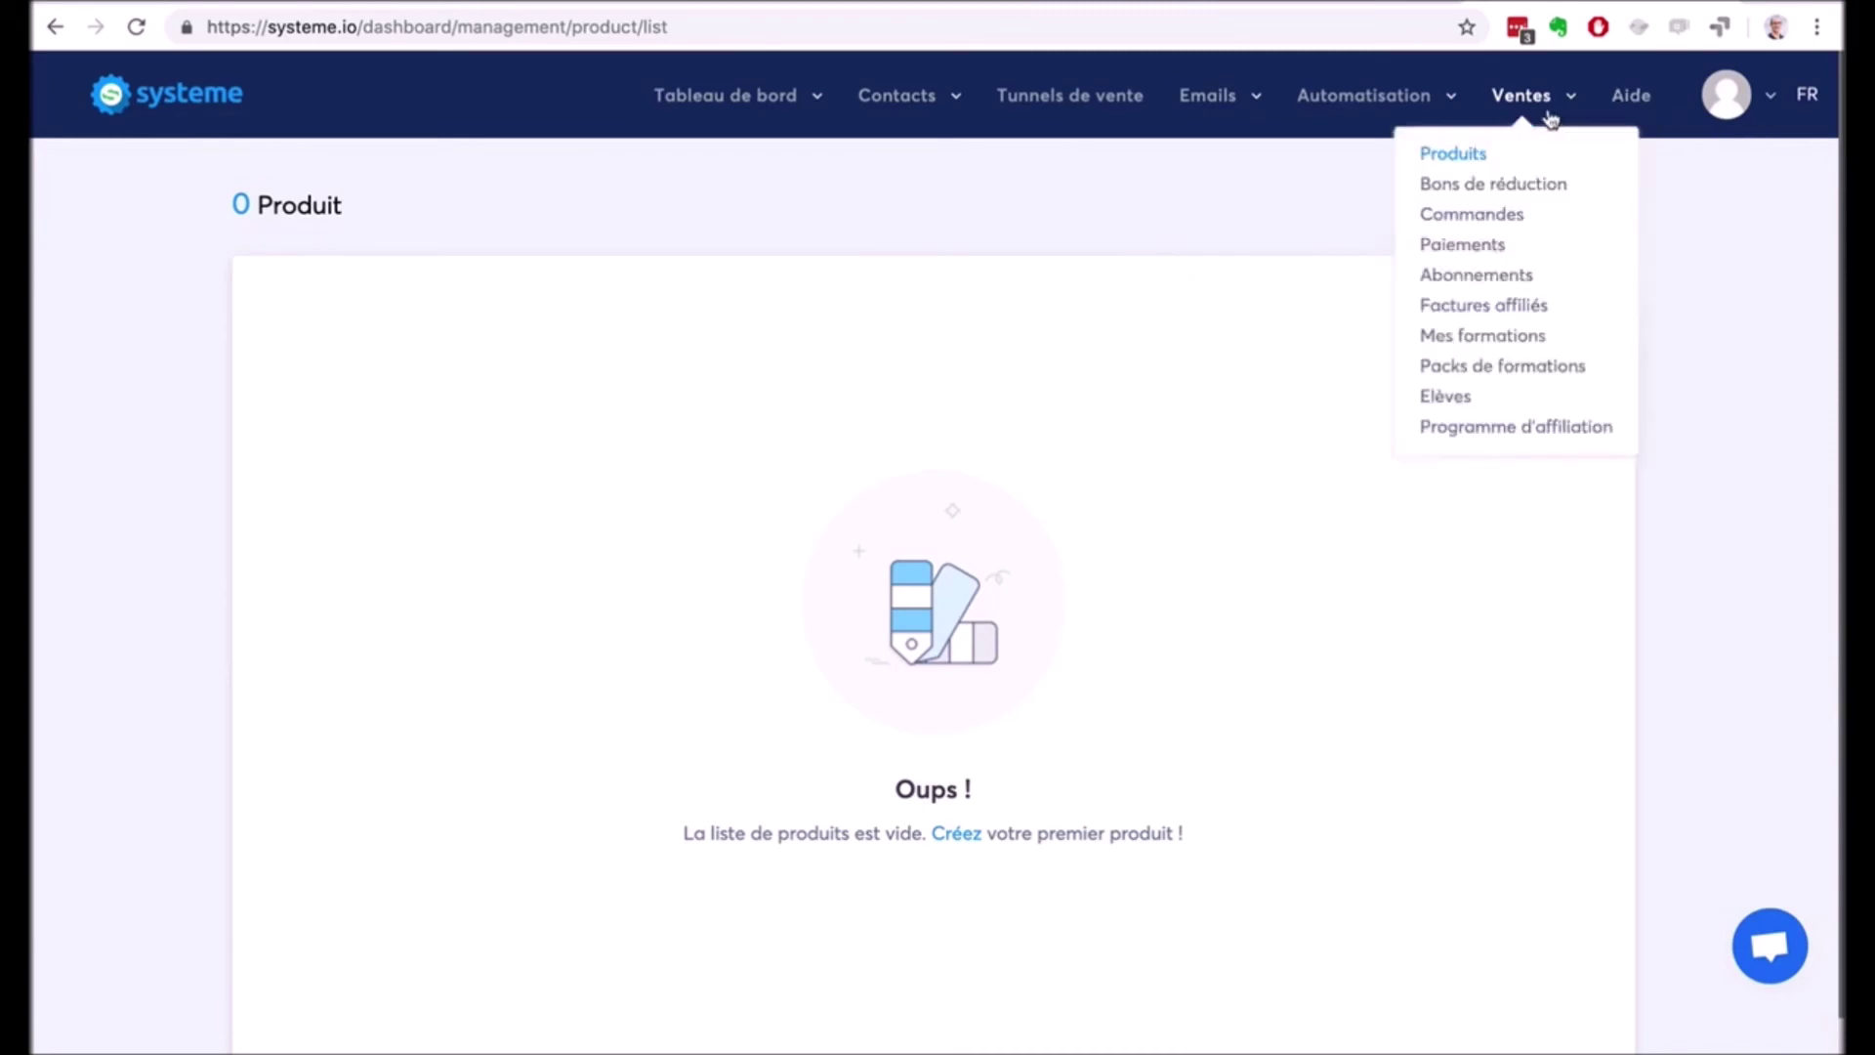
View the discount coupons page (Bons de réduction) and the orders list (Commandes) in the sales section.
{"action": "left_click", "coordinate": [1535, 185]}
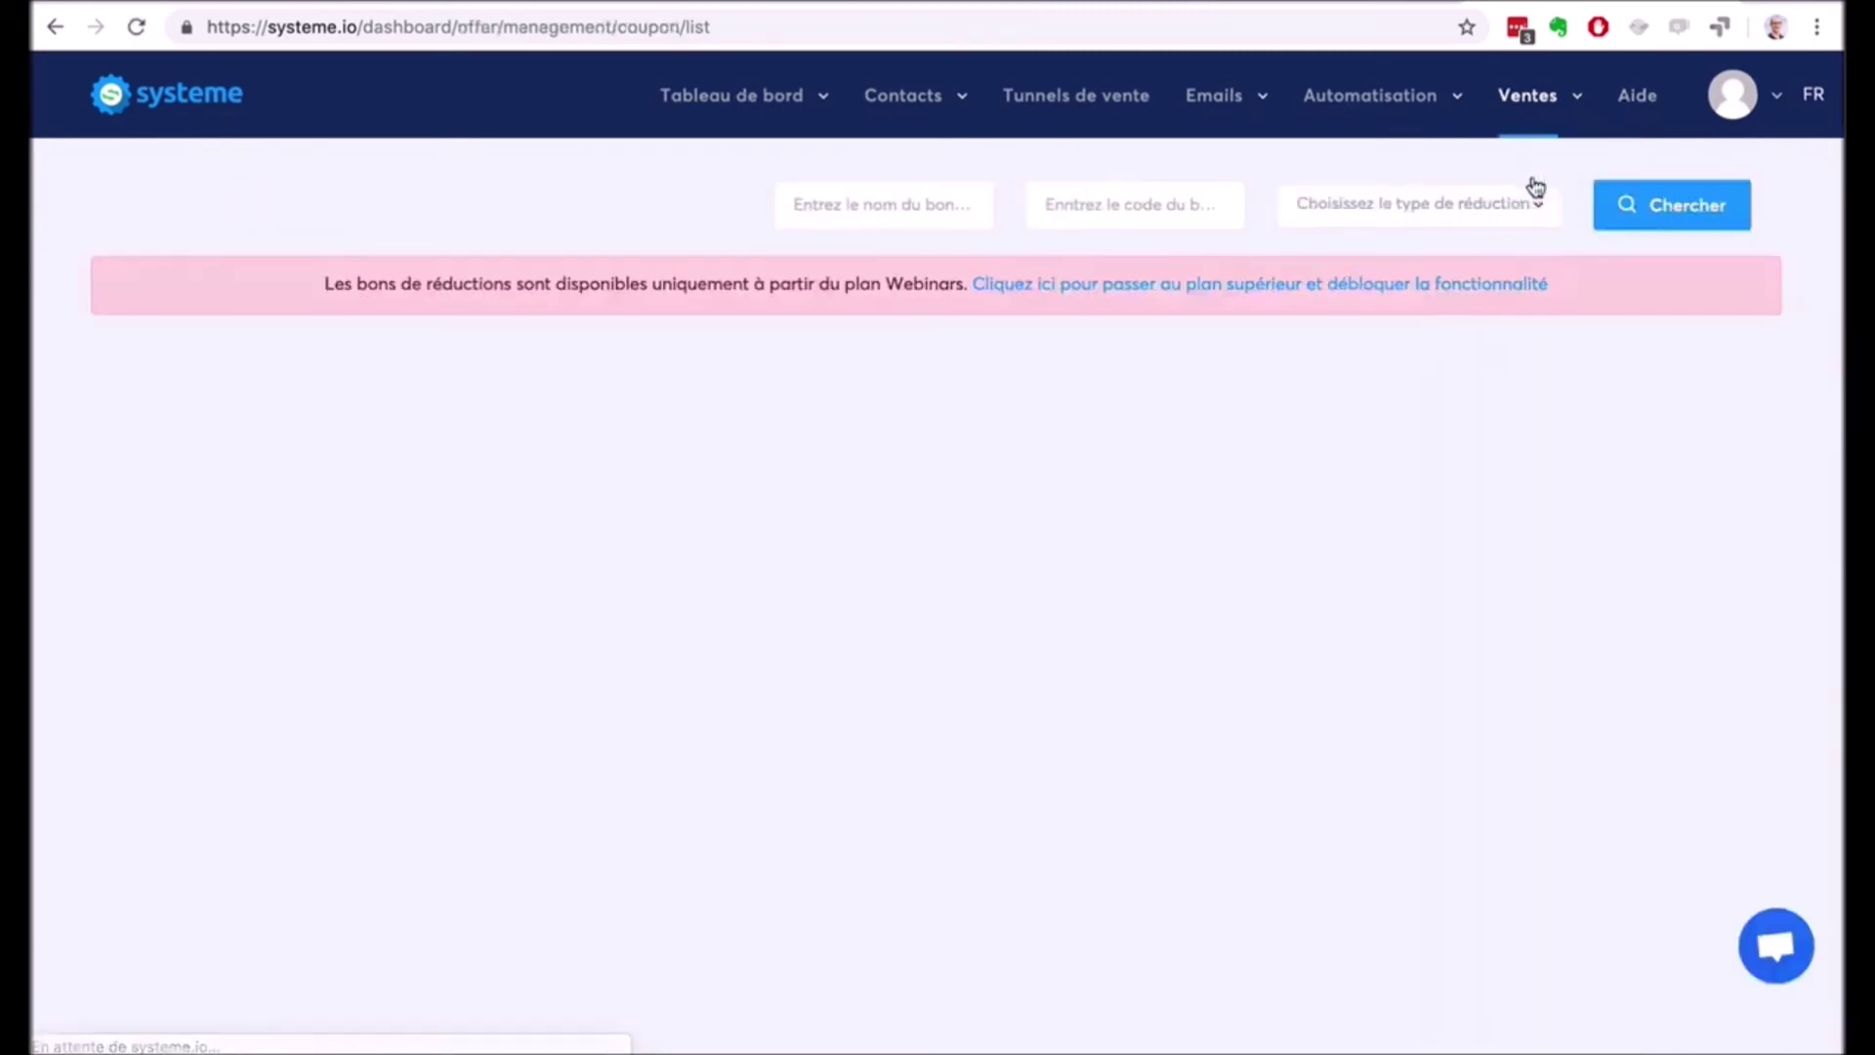
{"action": "mouse_move", "coordinate": [1520, 114]}
{"action": "left_click", "coordinate": [1494, 214]}
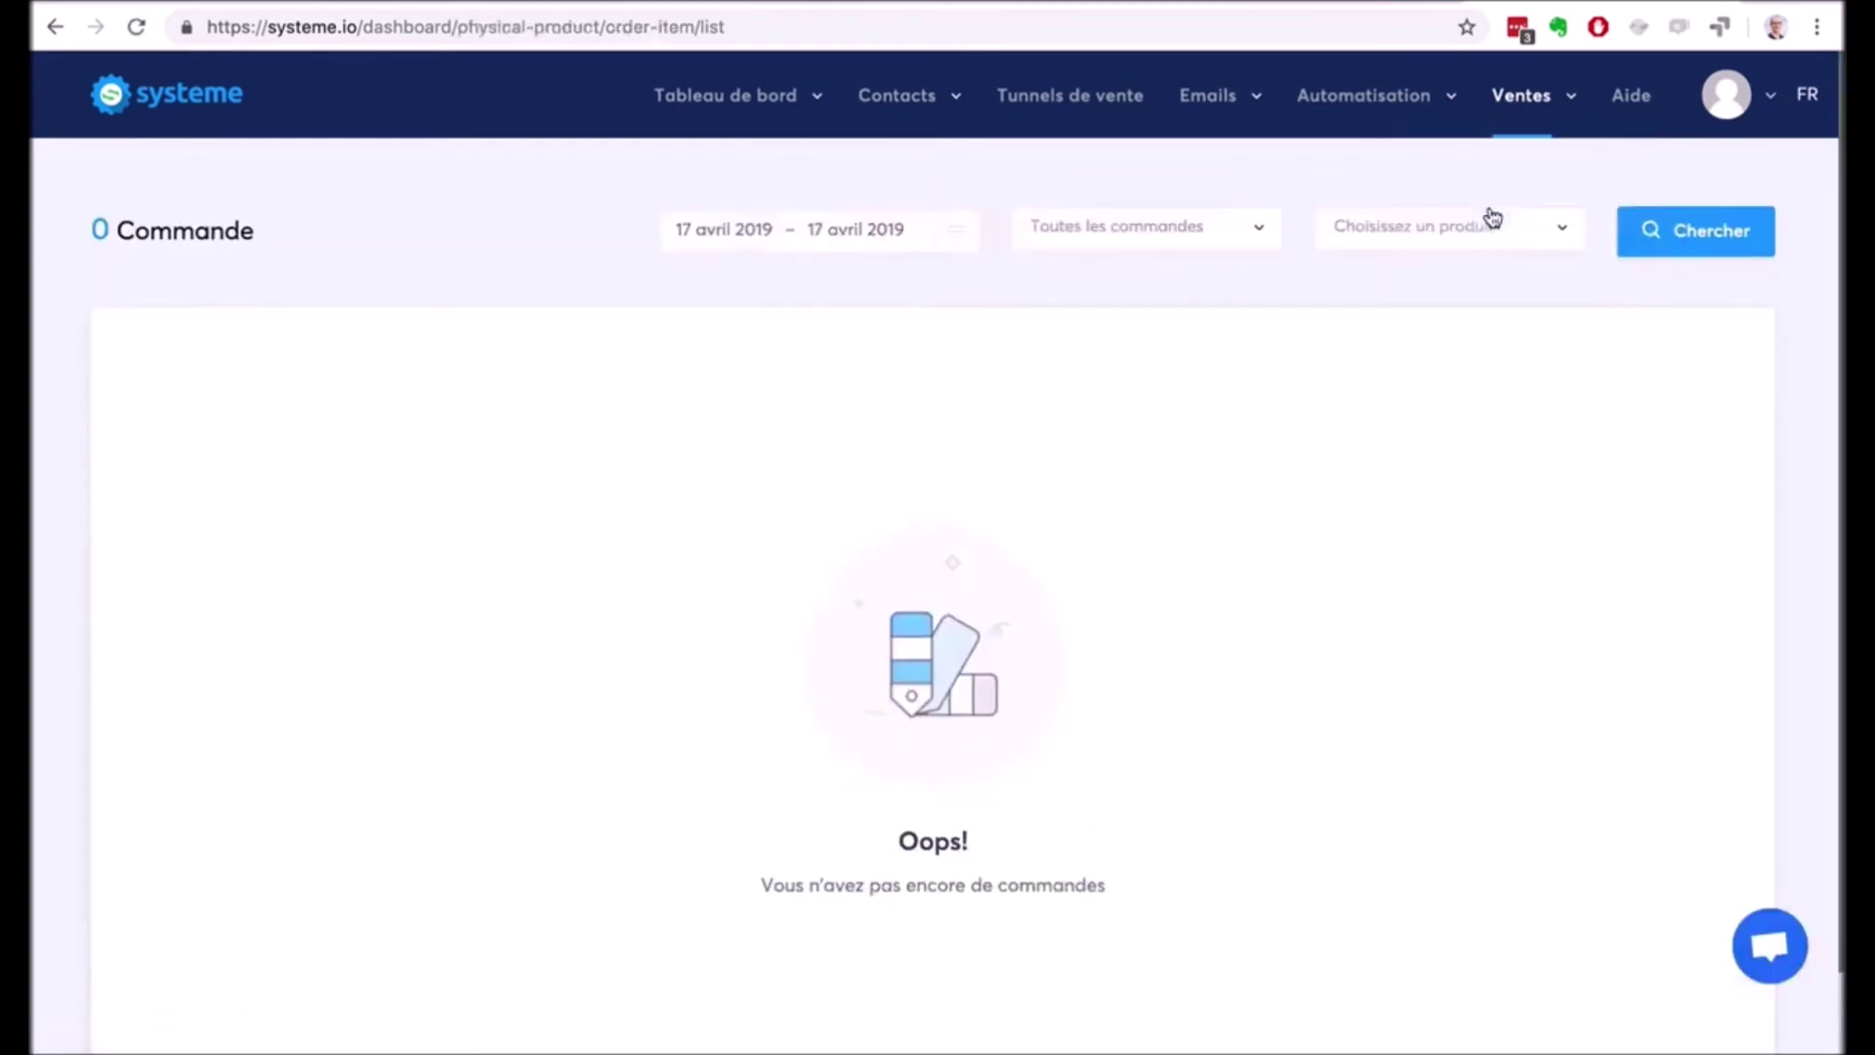
View the payments list (Paiements) and the subscriptions list (Abonnements) in the sales section.
{"action": "mouse_move", "coordinate": [1509, 115]}
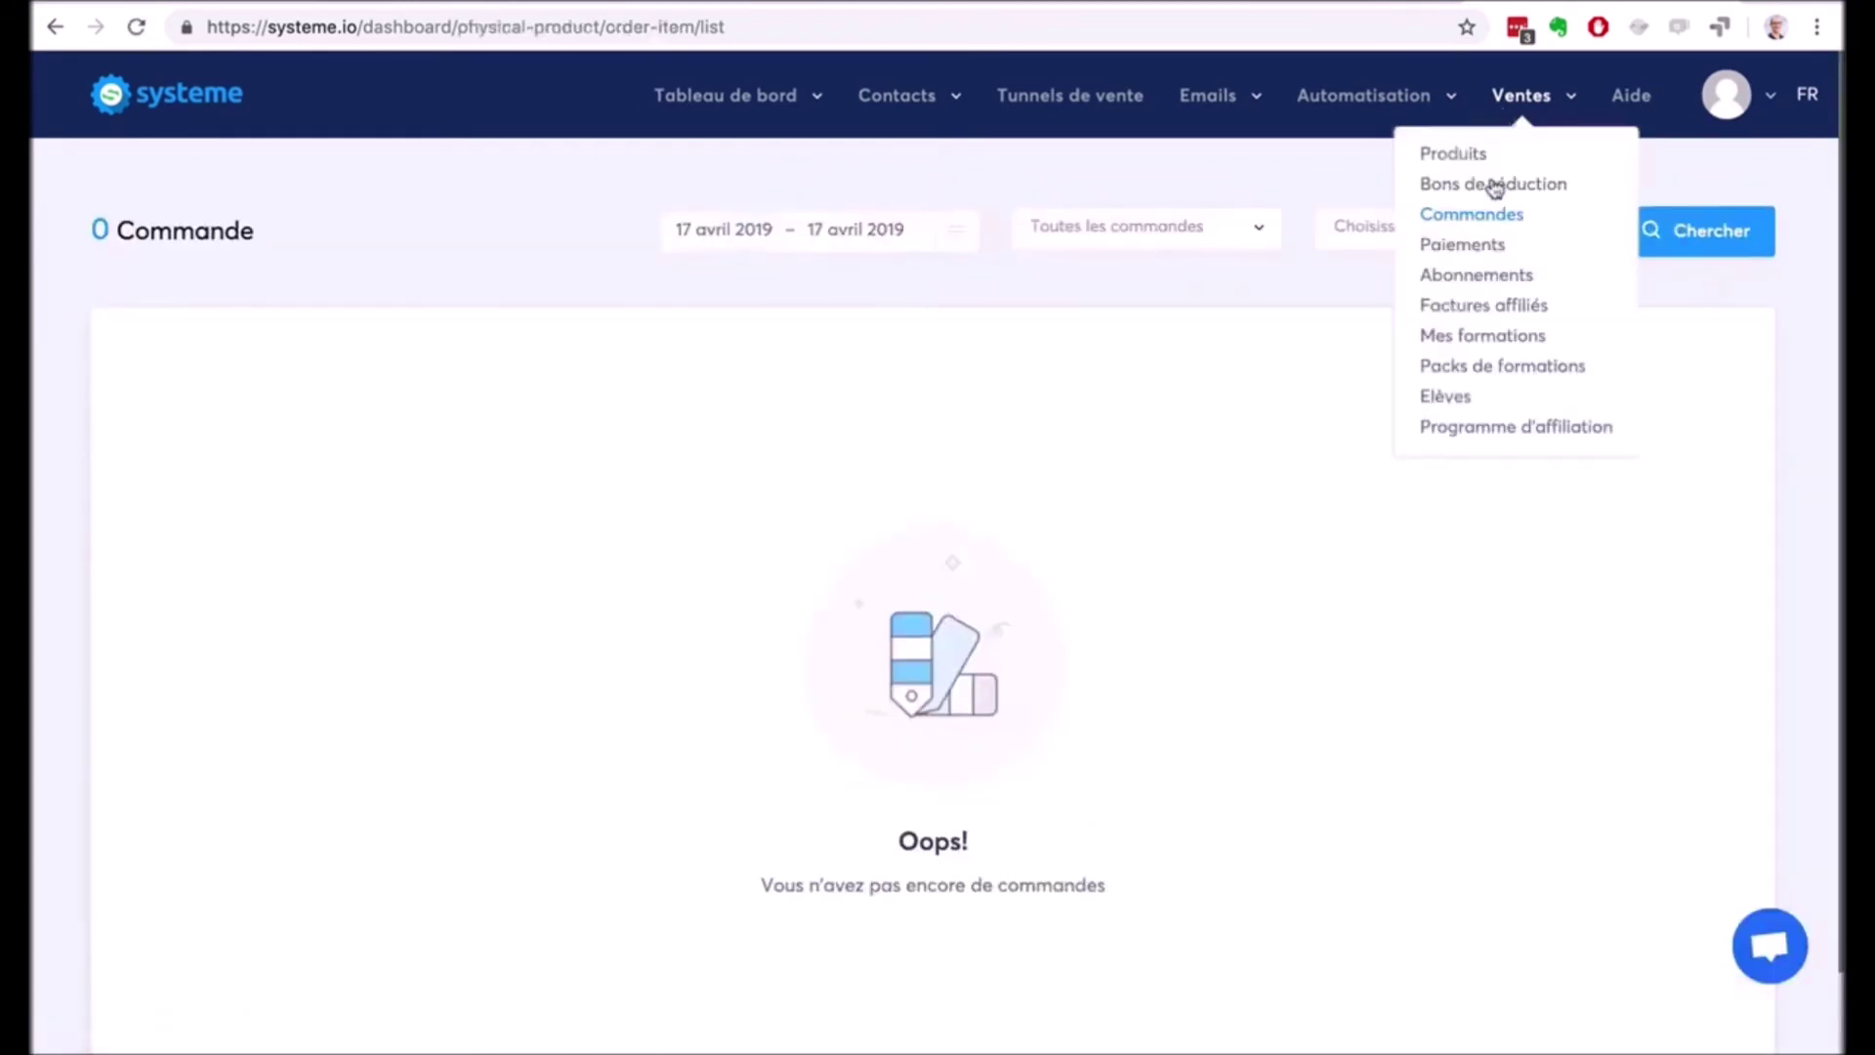
{"action": "left_click", "coordinate": [1471, 245]}
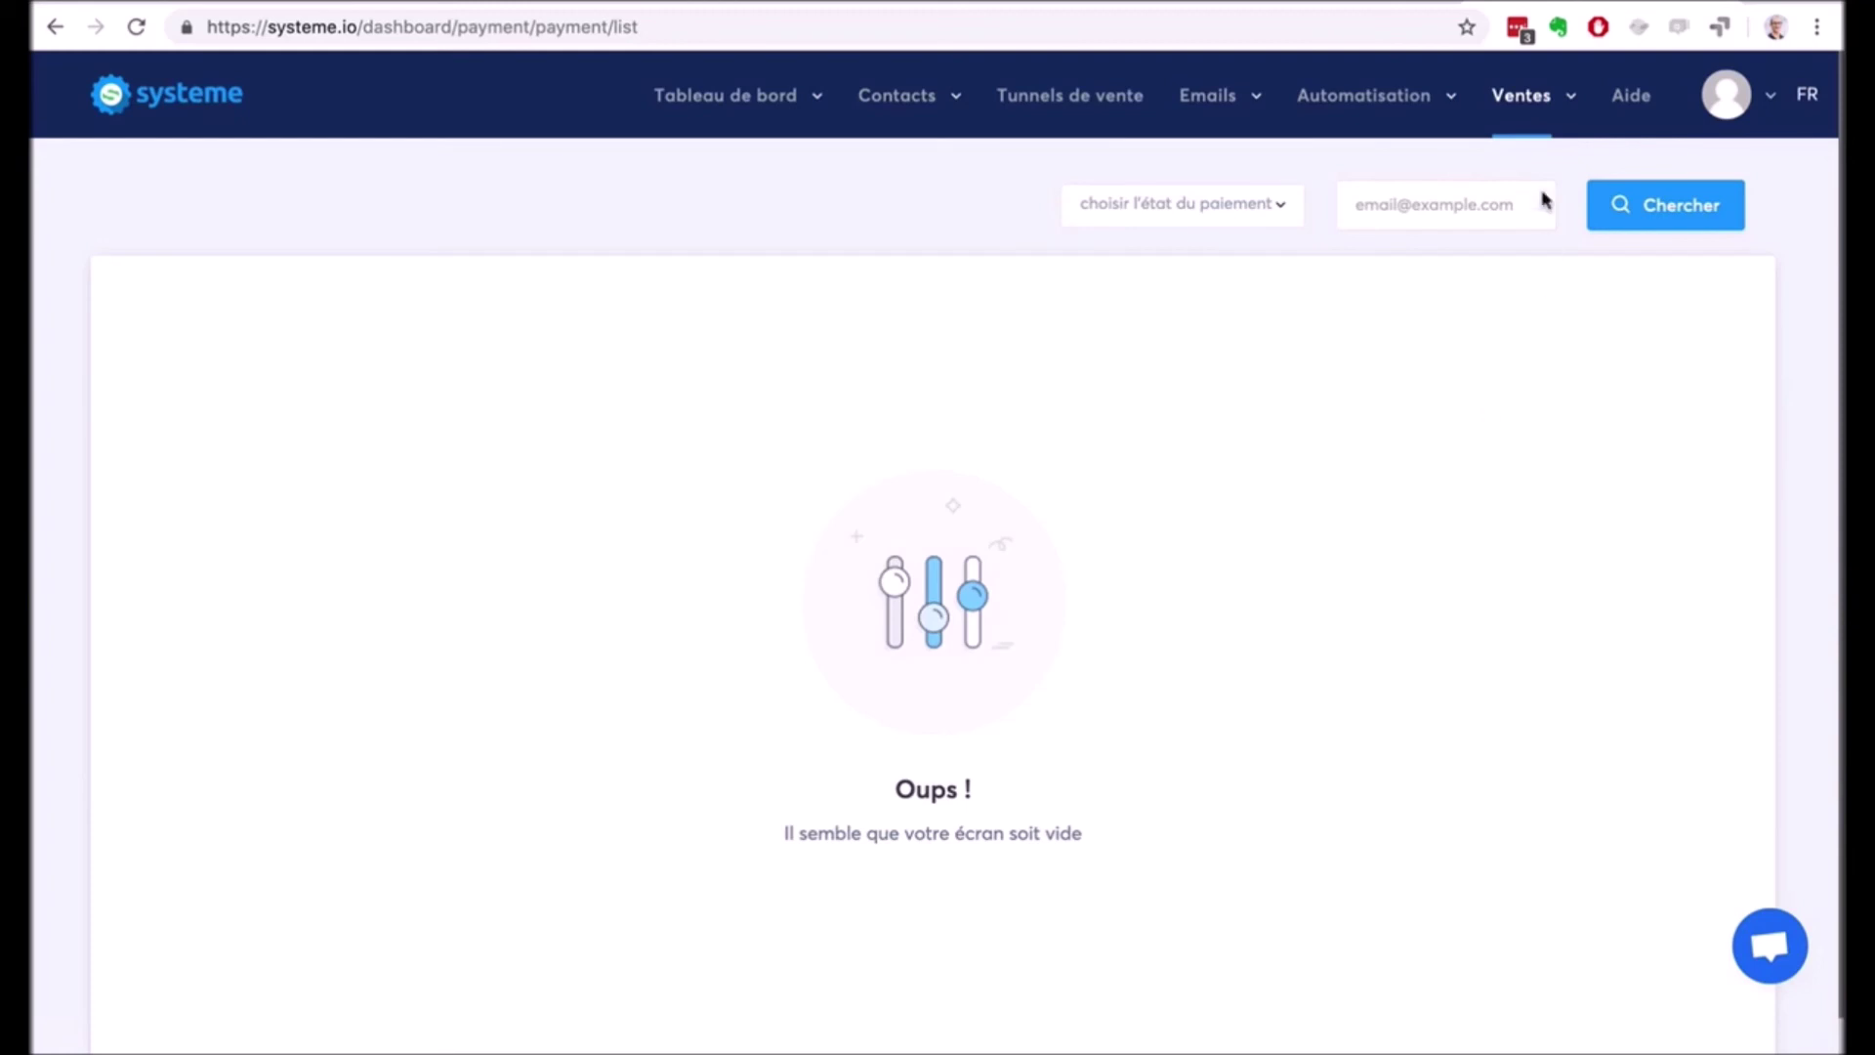
{"action": "left_click", "coordinate": [1524, 98]}
{"action": "left_click", "coordinate": [1478, 277]}
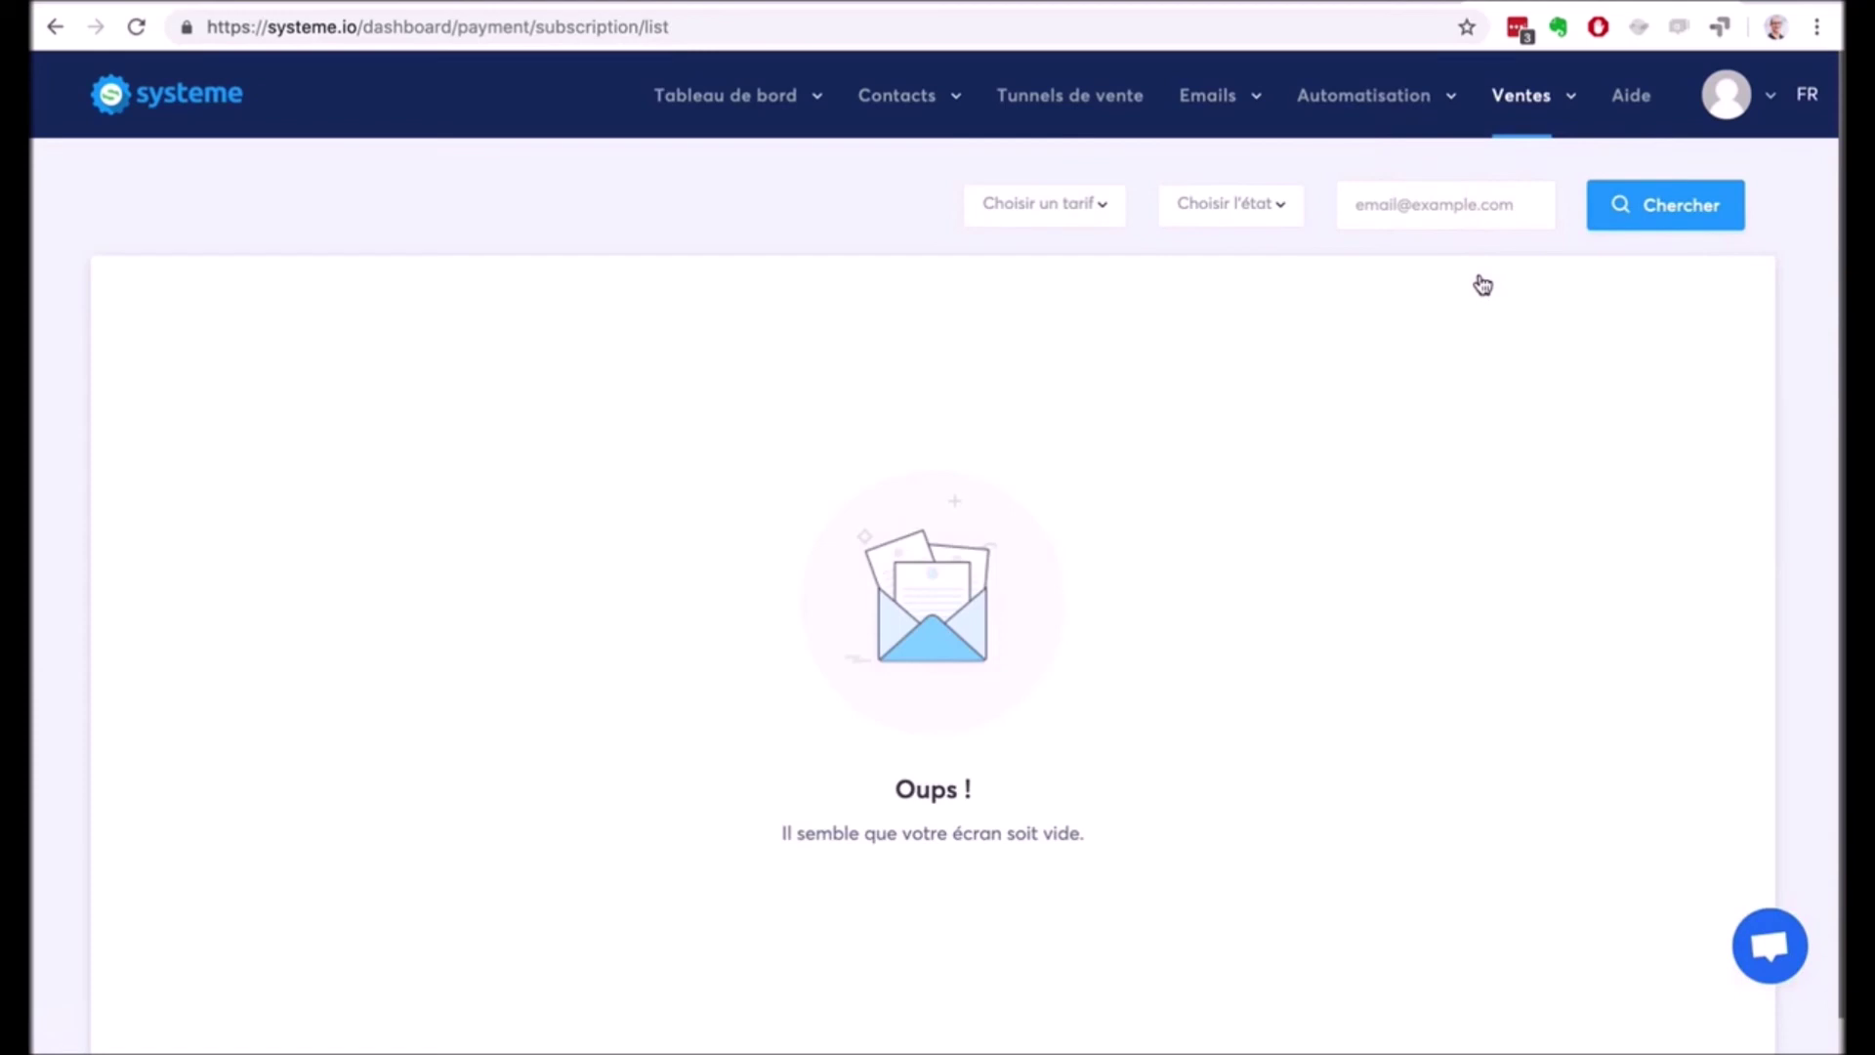
View the affiliate invoices list (Factures affiliés) and the training courses list (Mes formations).
{"action": "left_click", "coordinate": [1508, 116]}
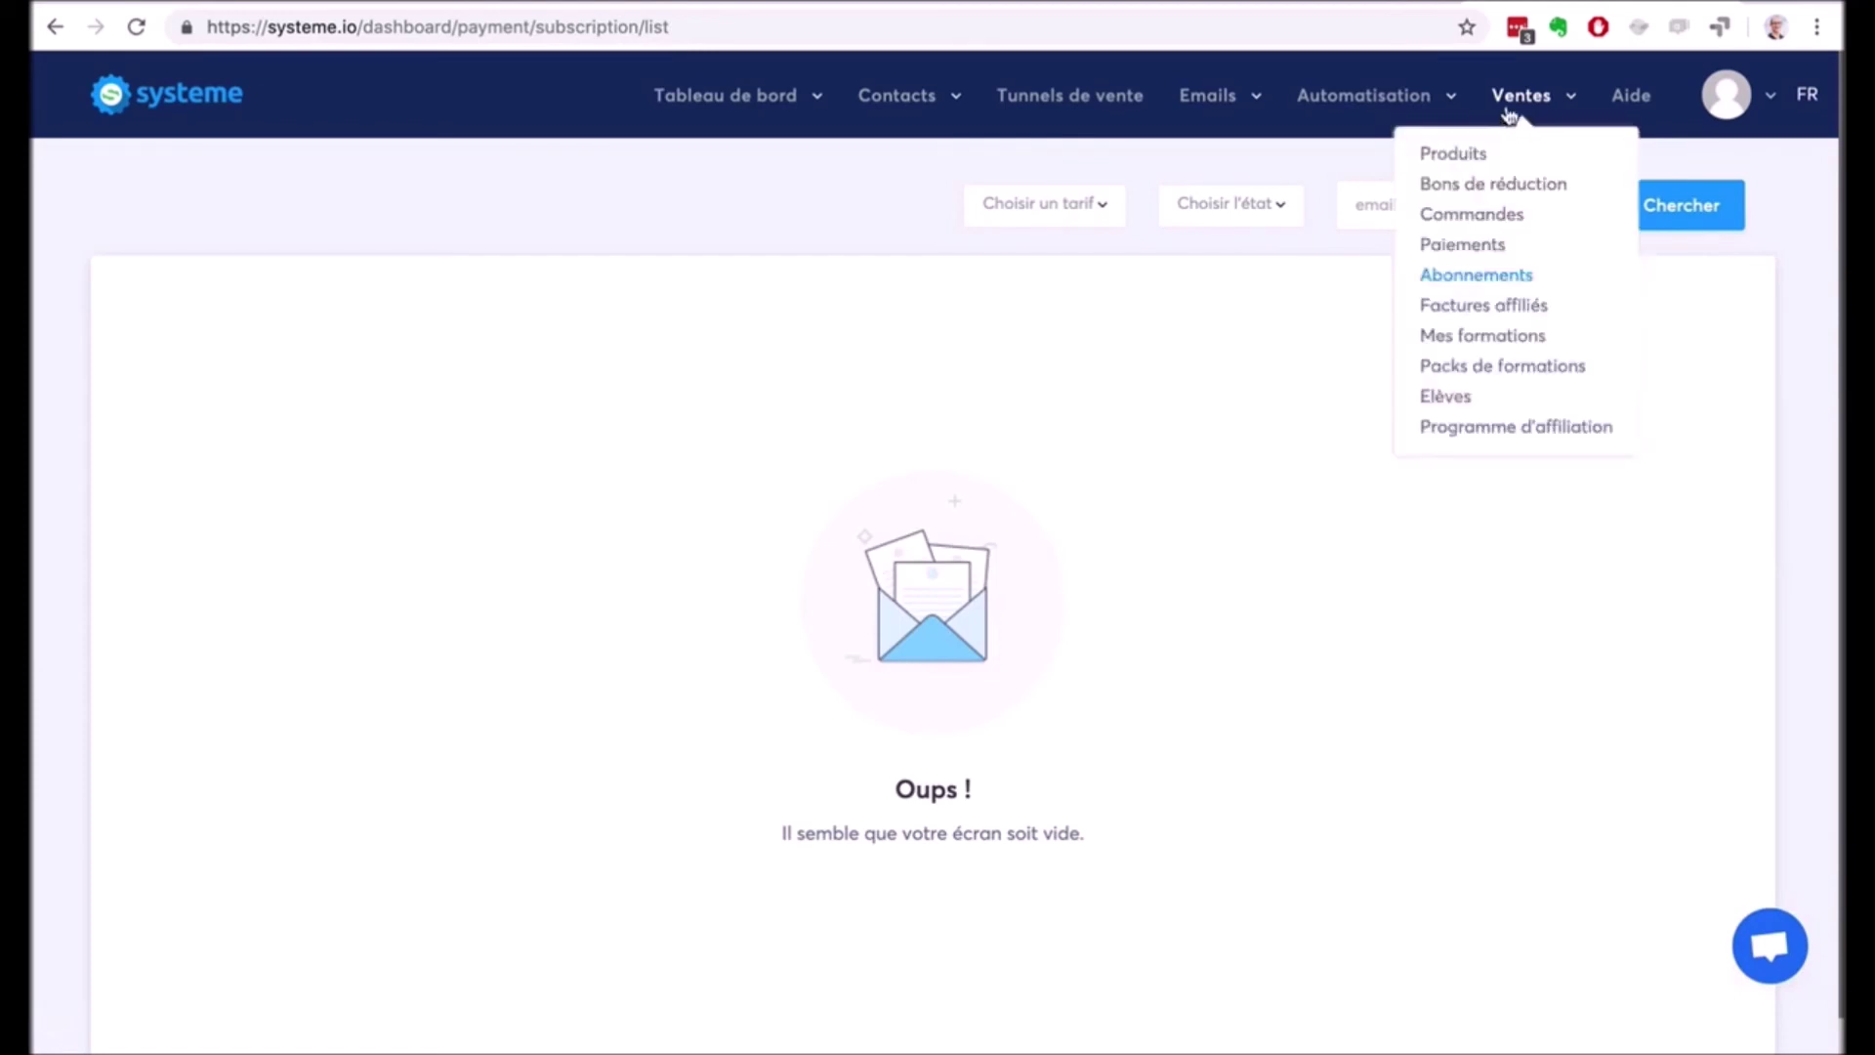
{"action": "left_click", "coordinate": [1509, 307]}
{"action": "mouse_move", "coordinate": [1523, 98]}
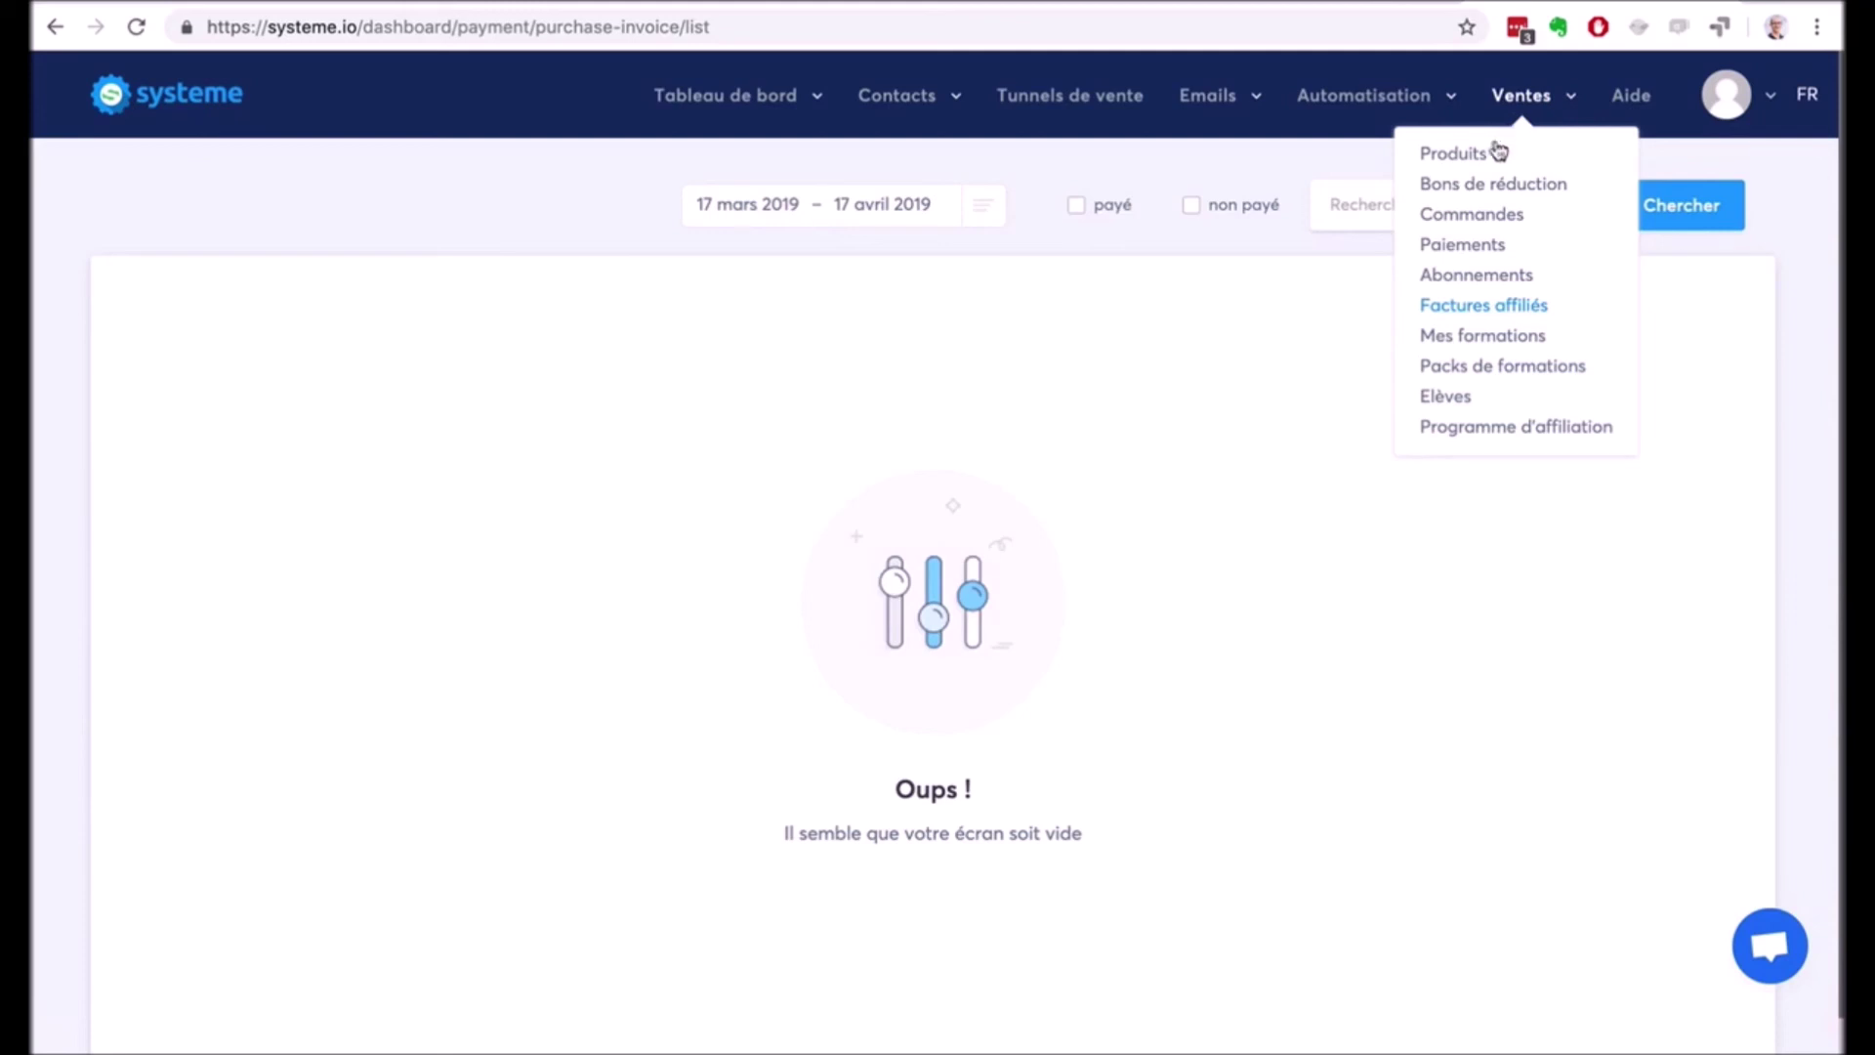
{"action": "left_click", "coordinate": [1475, 337]}
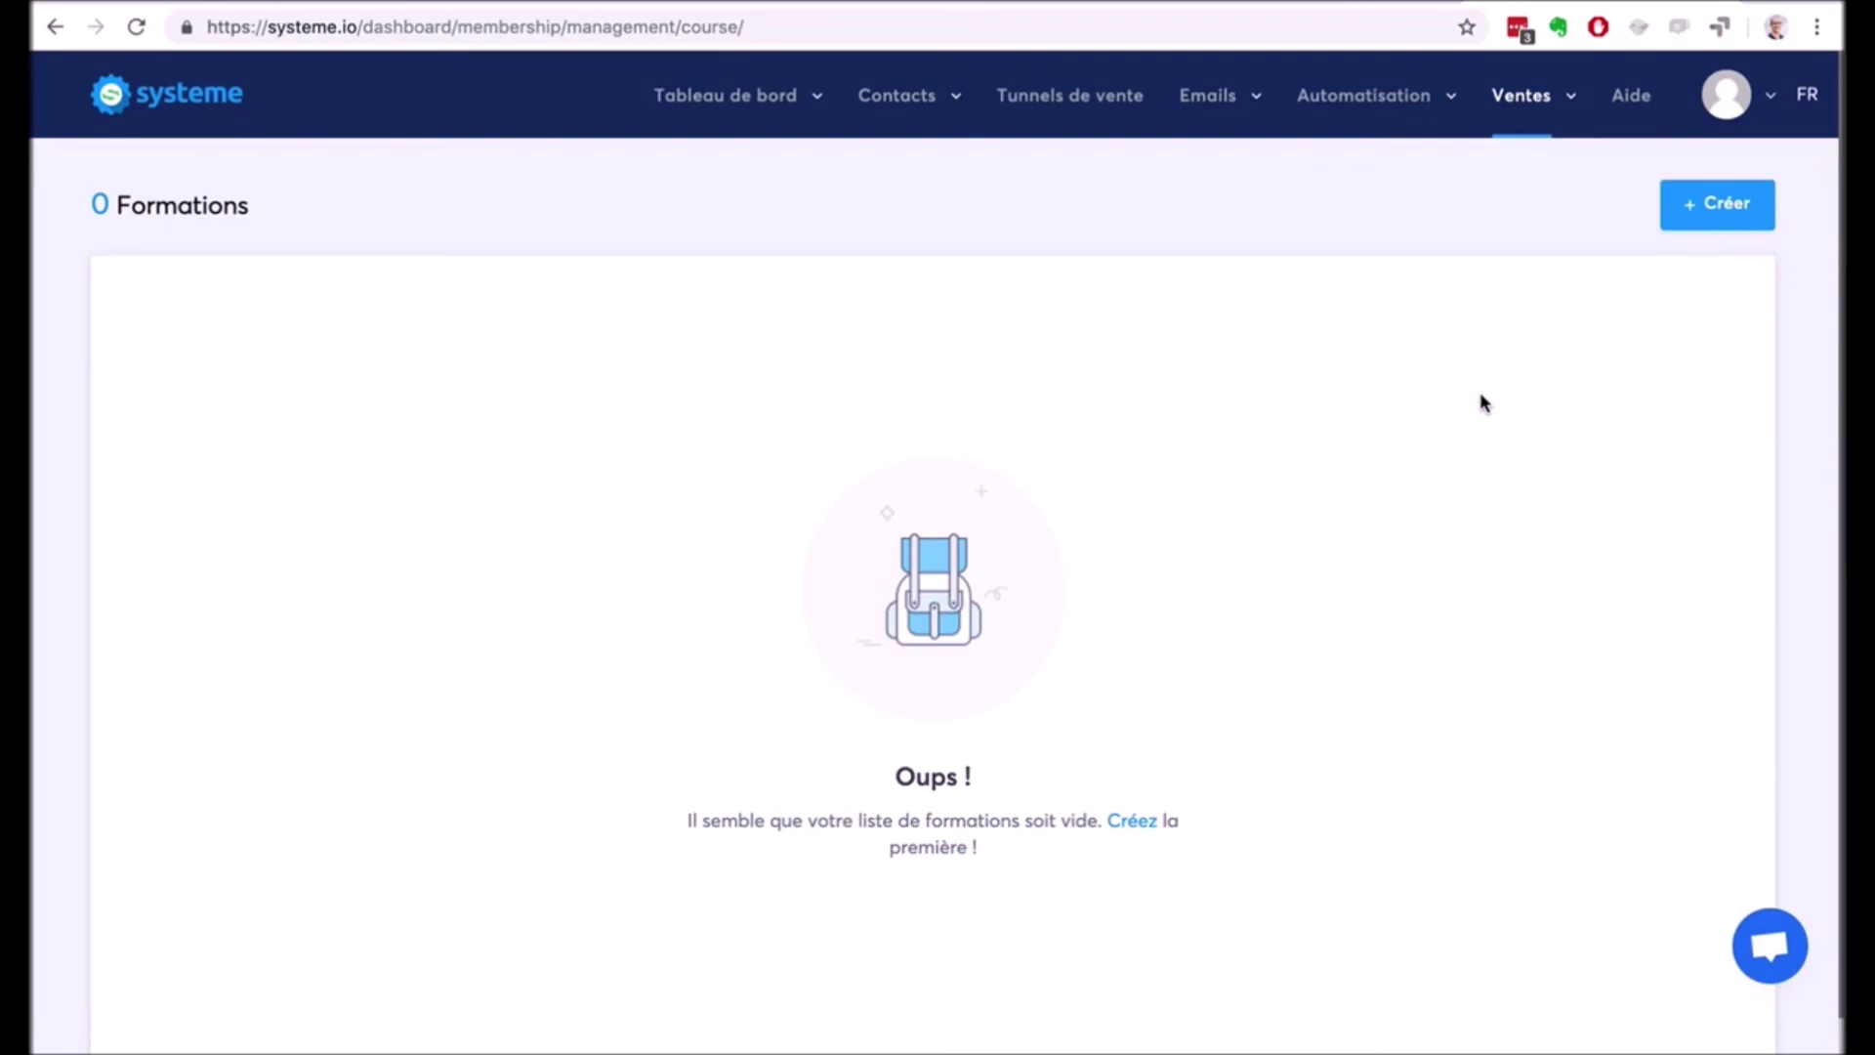
View the course bundles list (Packs de formations) and the students list (Elèves).
{"action": "left_click", "coordinate": [1523, 95]}
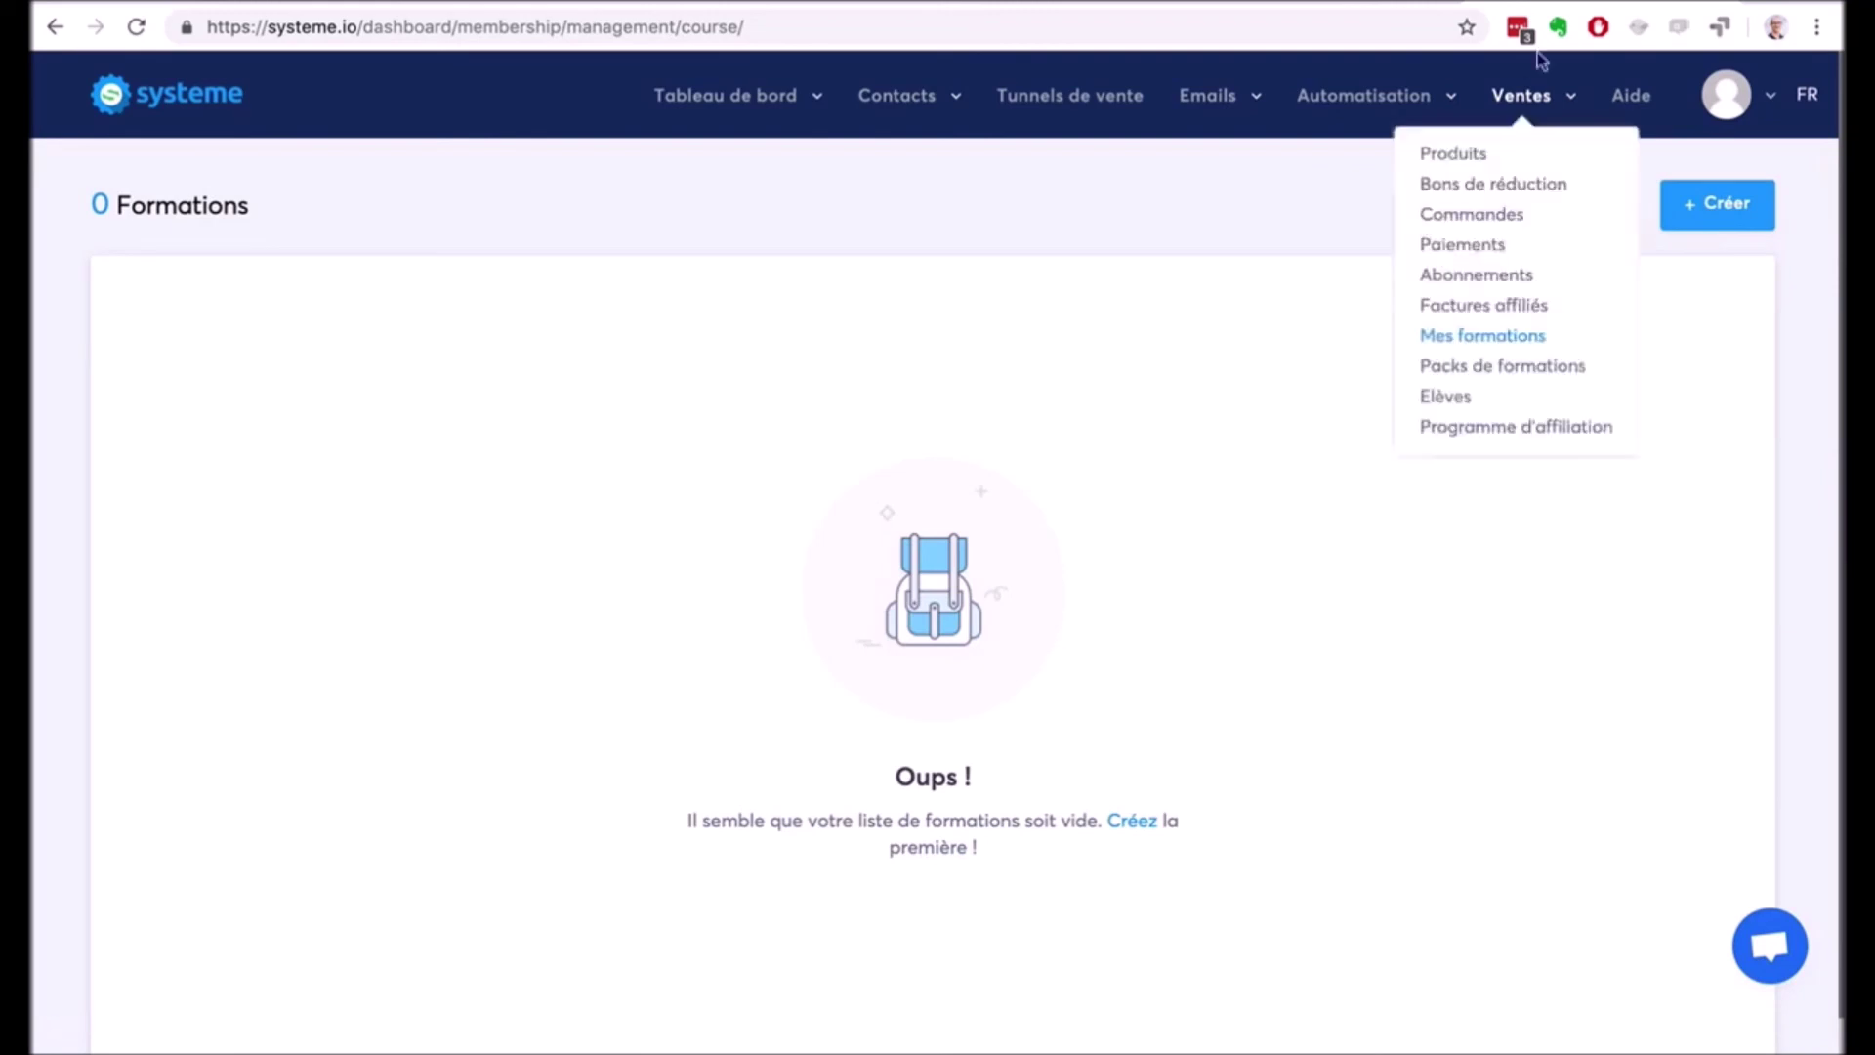
{"action": "left_click", "coordinate": [1499, 367]}
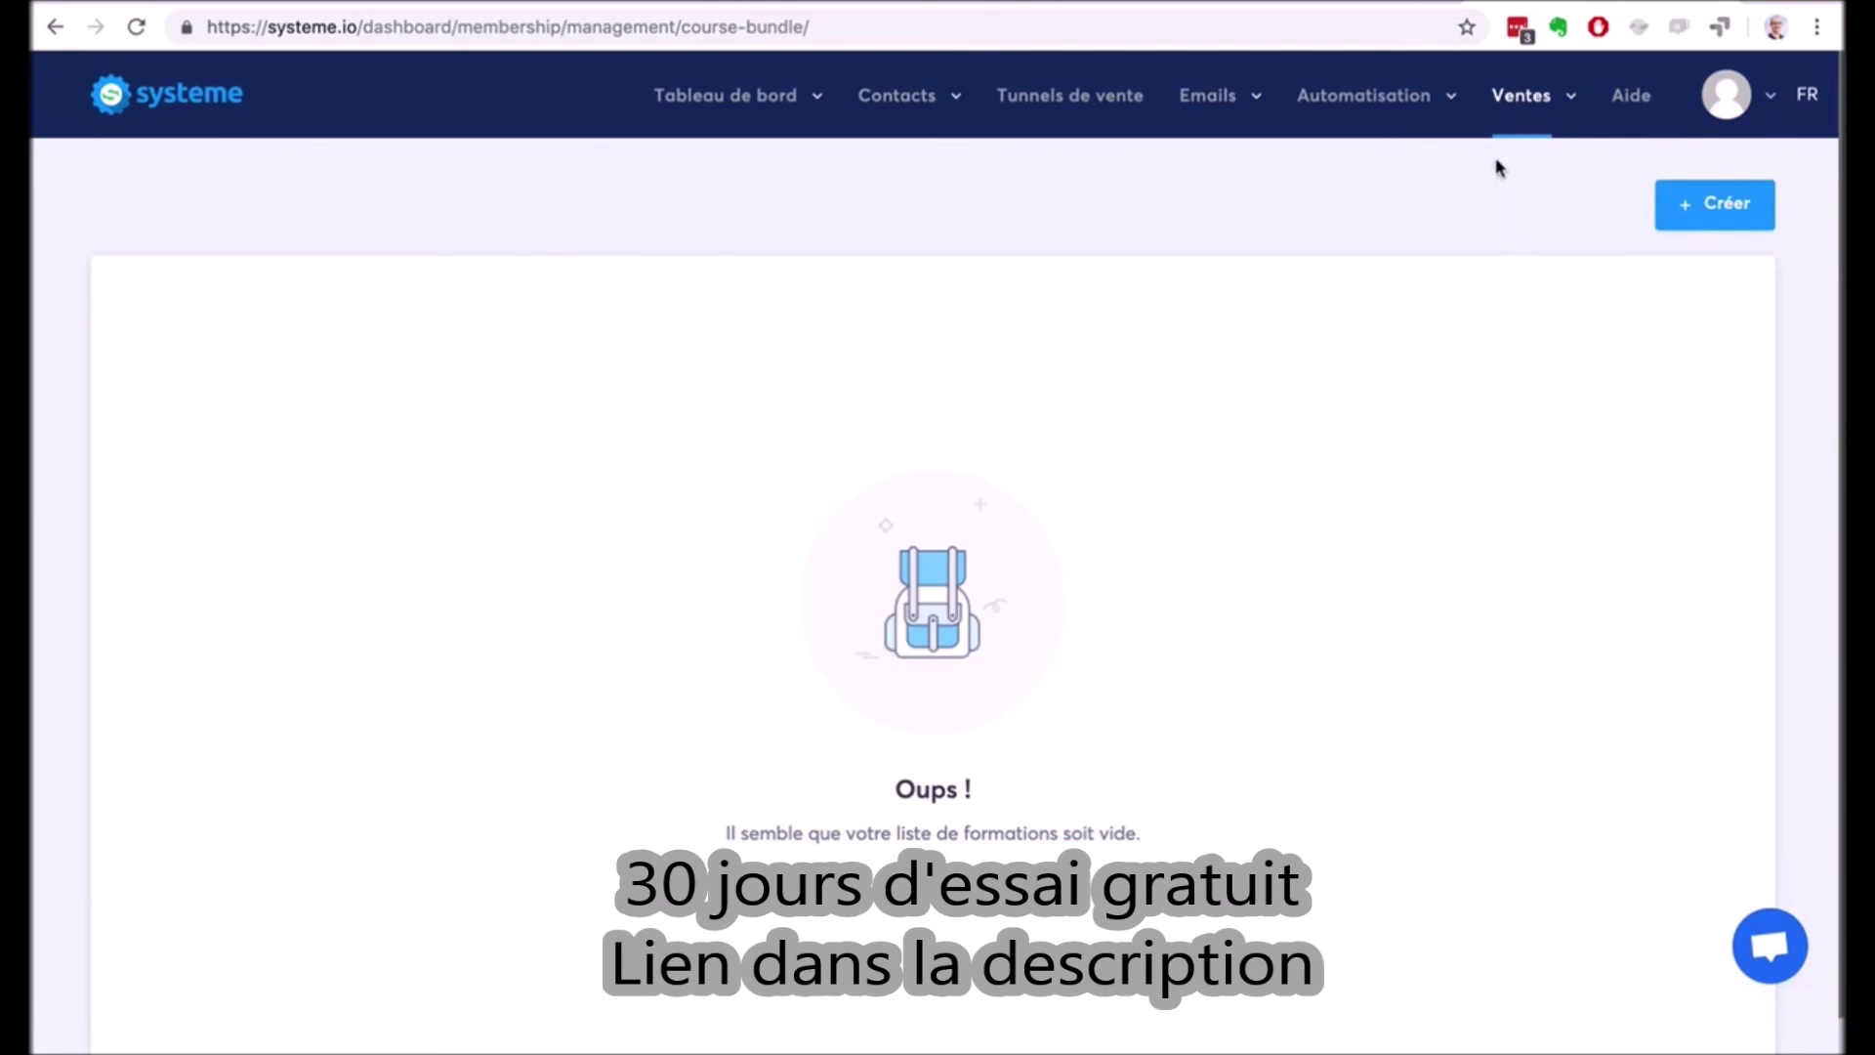
{"action": "mouse_move", "coordinate": [1514, 109]}
{"action": "left_click", "coordinate": [1460, 402]}
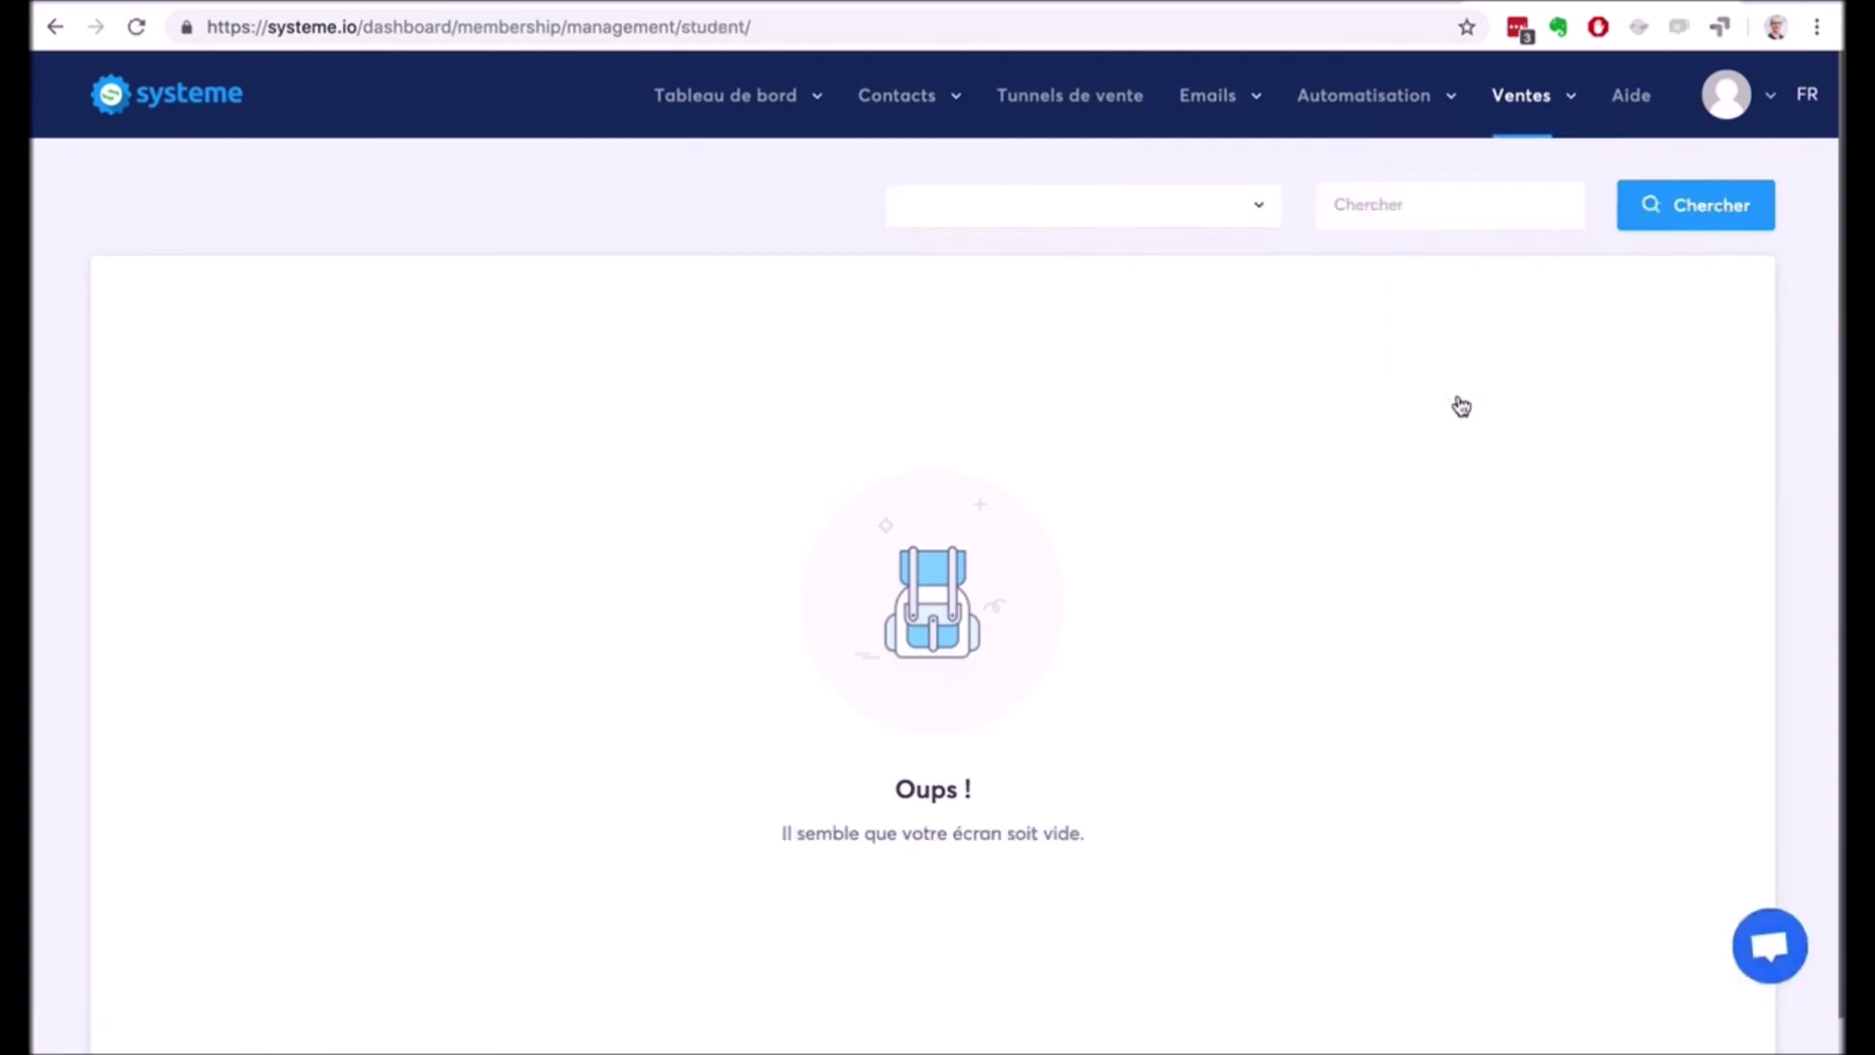
View the affiliate programme dashboard (Programme d'affiliation) and show the list of profile and account settings.
{"action": "mouse_move", "coordinate": [1520, 107]}
{"action": "left_click", "coordinate": [1504, 429]}
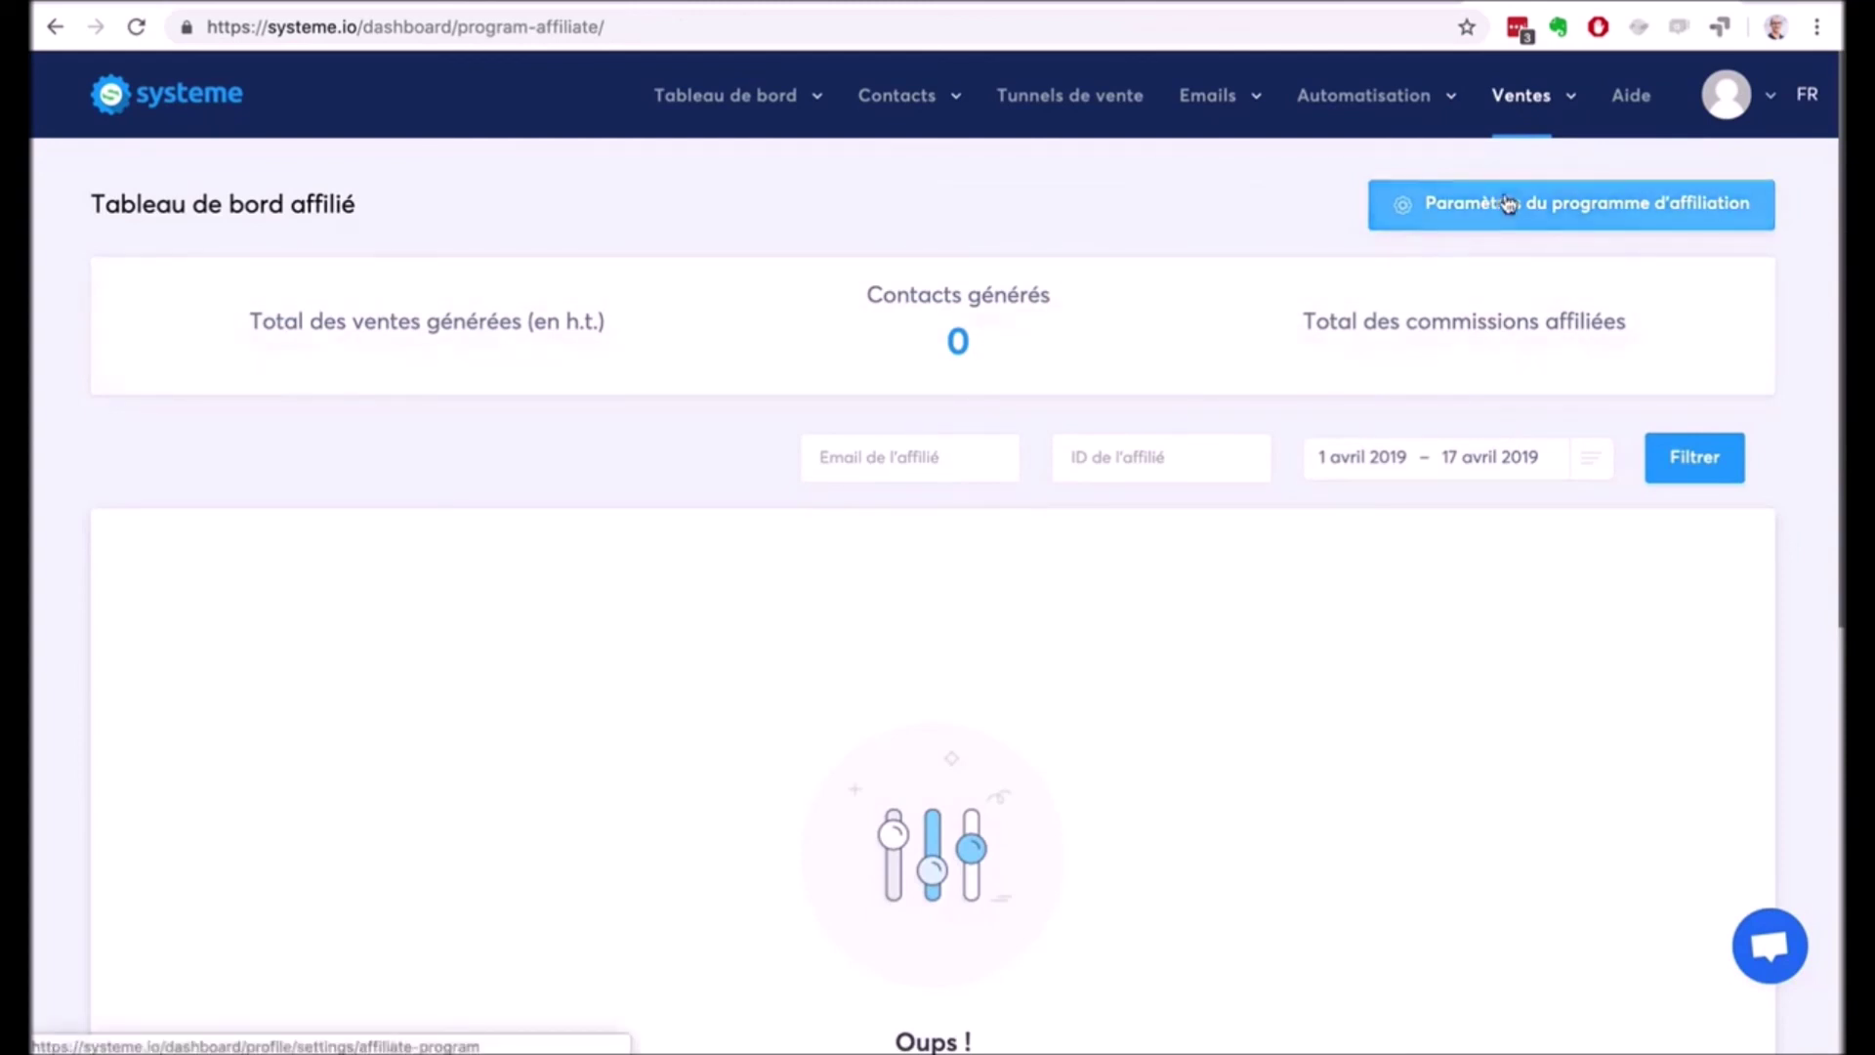
{"action": "left_click", "coordinate": [1758, 95]}
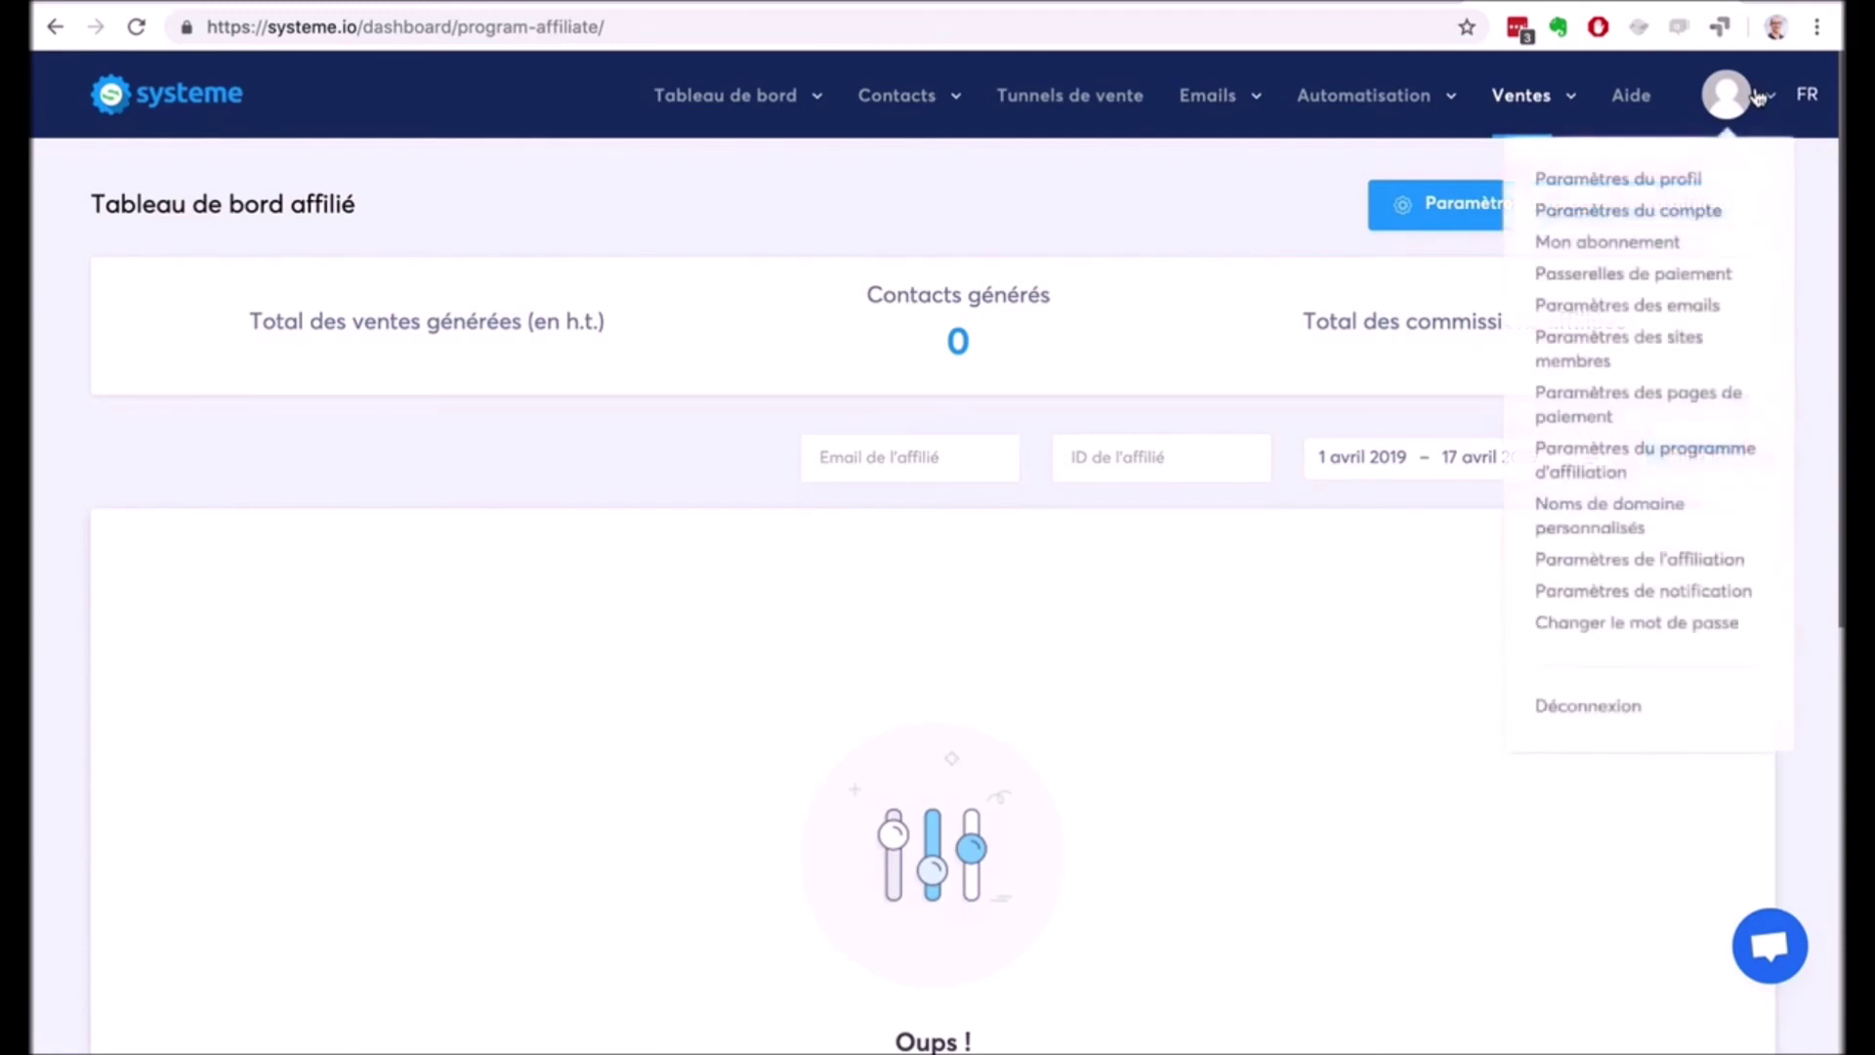